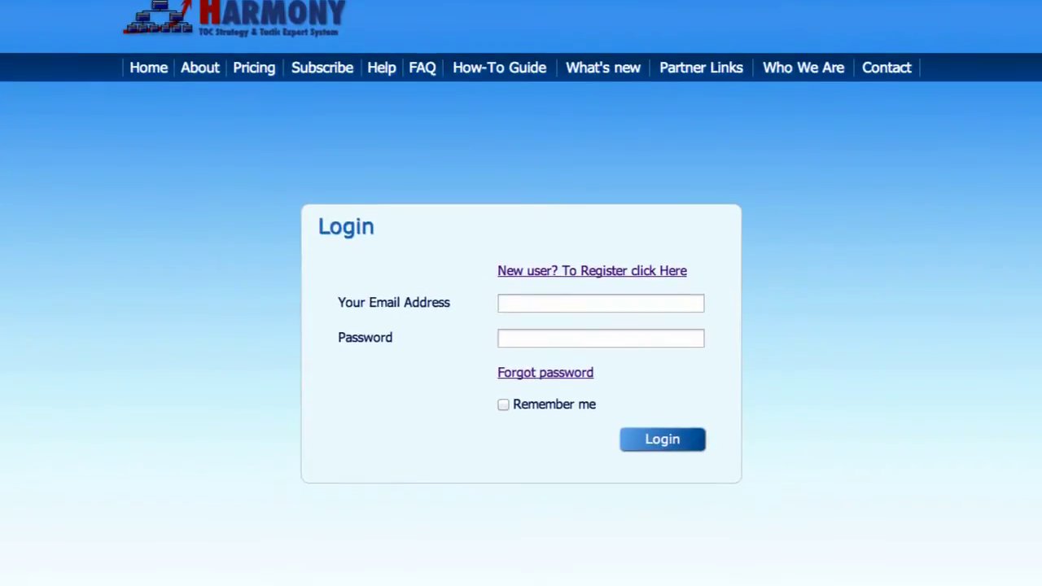
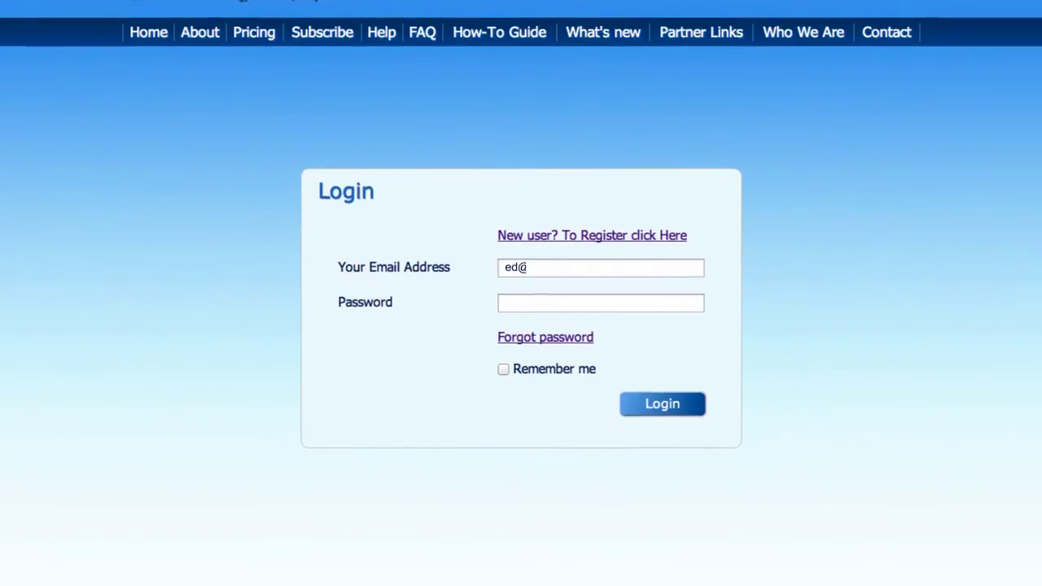
Step: Log in with the account e-mail and password, then begin creating a new S&T tree
key("Tab")
type("********")
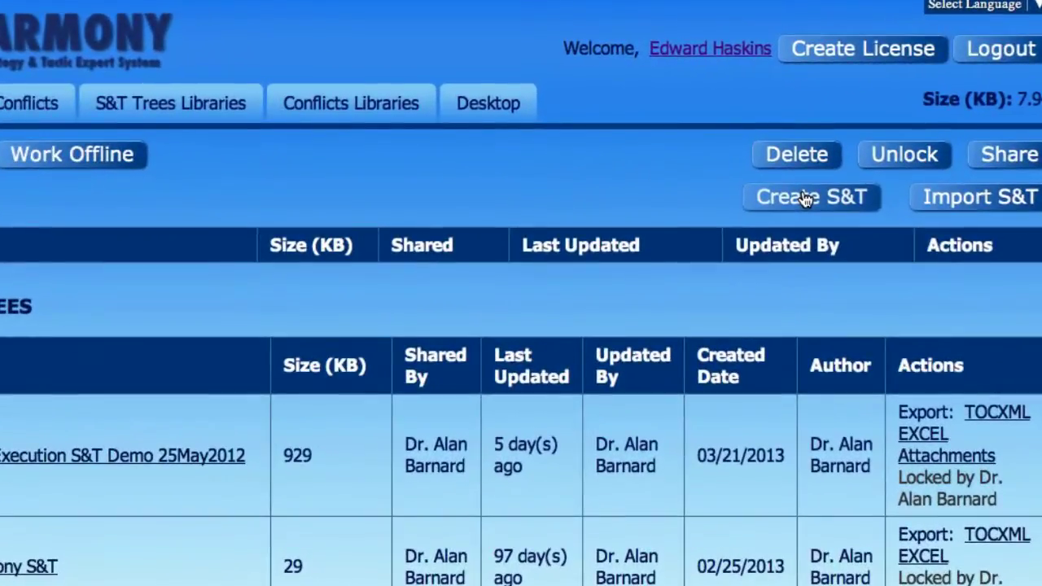
left_click(732, 132)
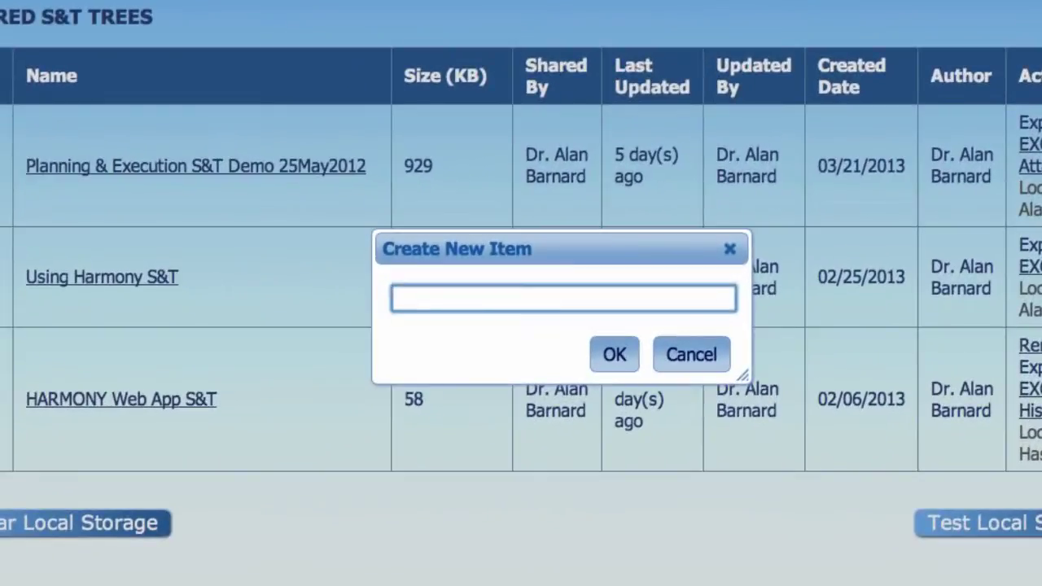
Step: Name the new tree 'CRM Implementation' and title its root node 'Implement New CRM System'
type("CRM Implementation")
left_click(620, 359)
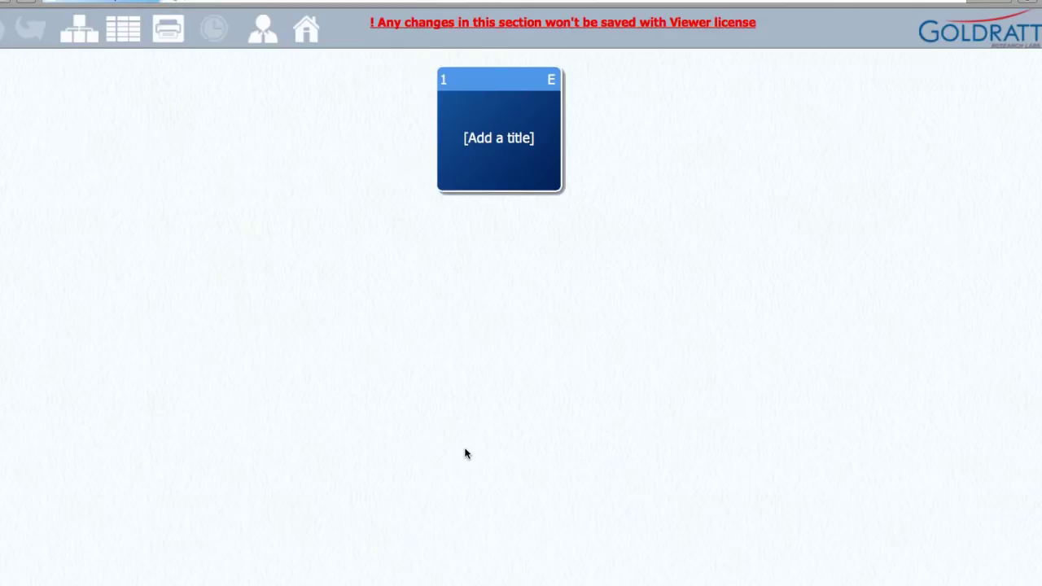
left_click(525, 160)
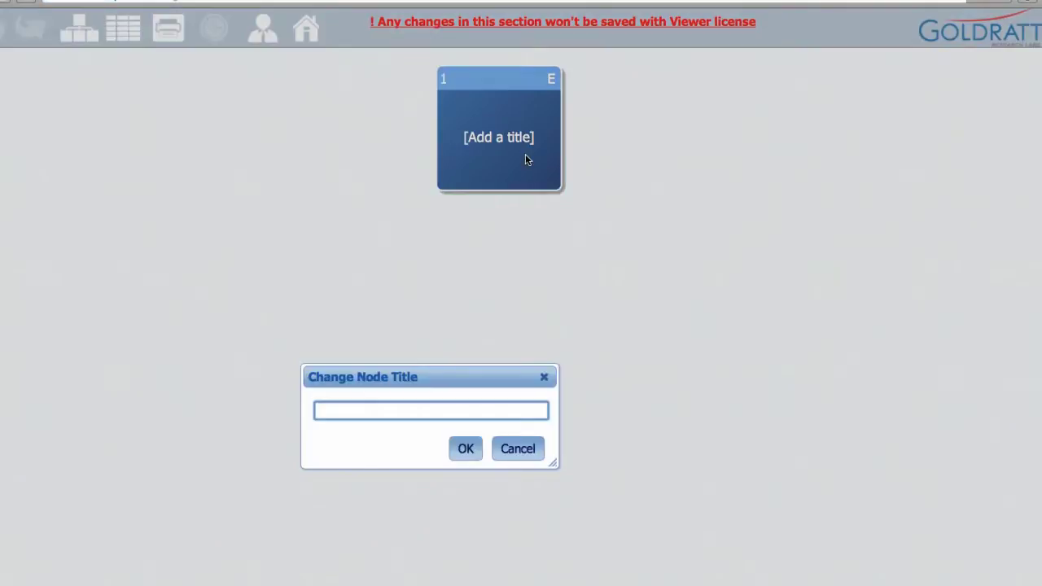
type("Implement New CRM System")
left_click(465, 449)
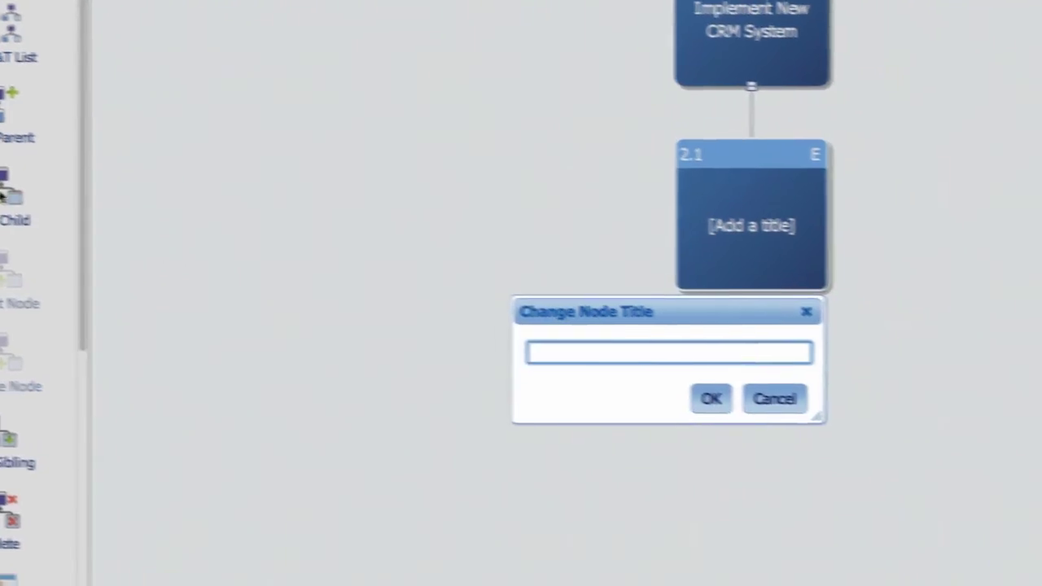
Step: Add three root children: Install & Configure, Migrate Legacy Data and System Customization
type("Install & Configure")
left_click(580, 382)
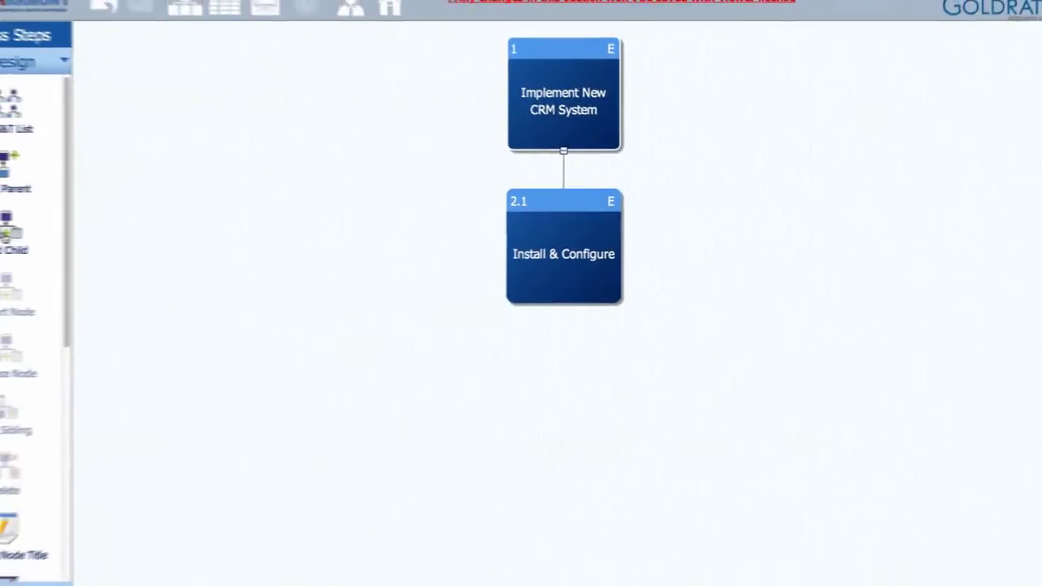
left_click(8, 224)
type("Migrate Legacy Data")
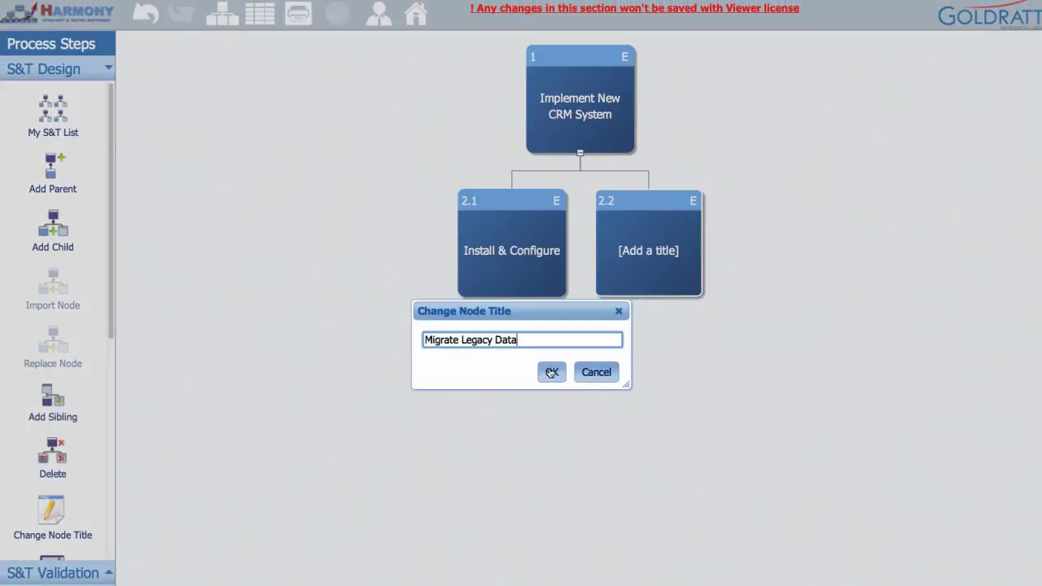
left_click(552, 372)
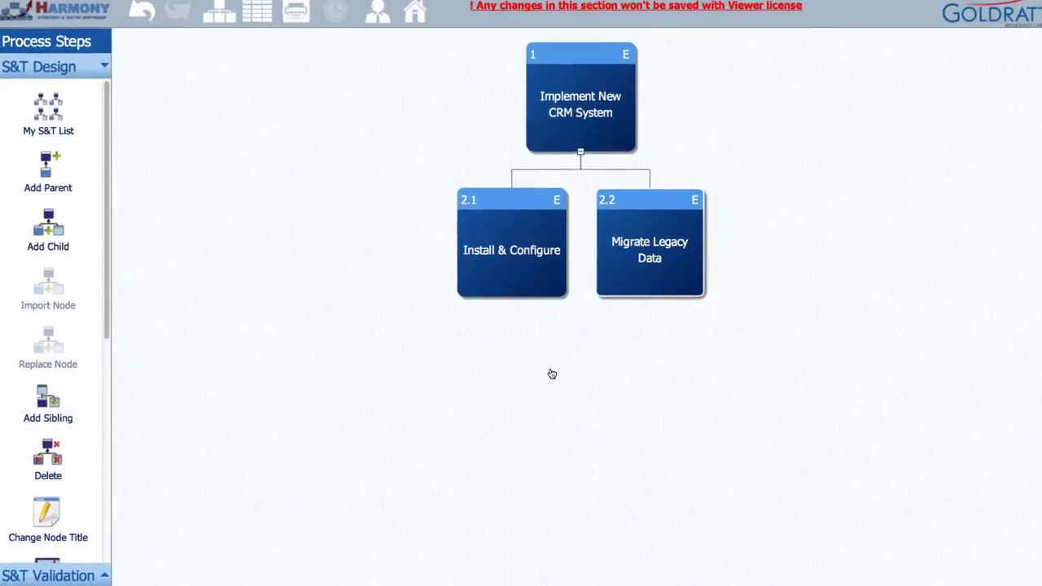
left_click(551, 373)
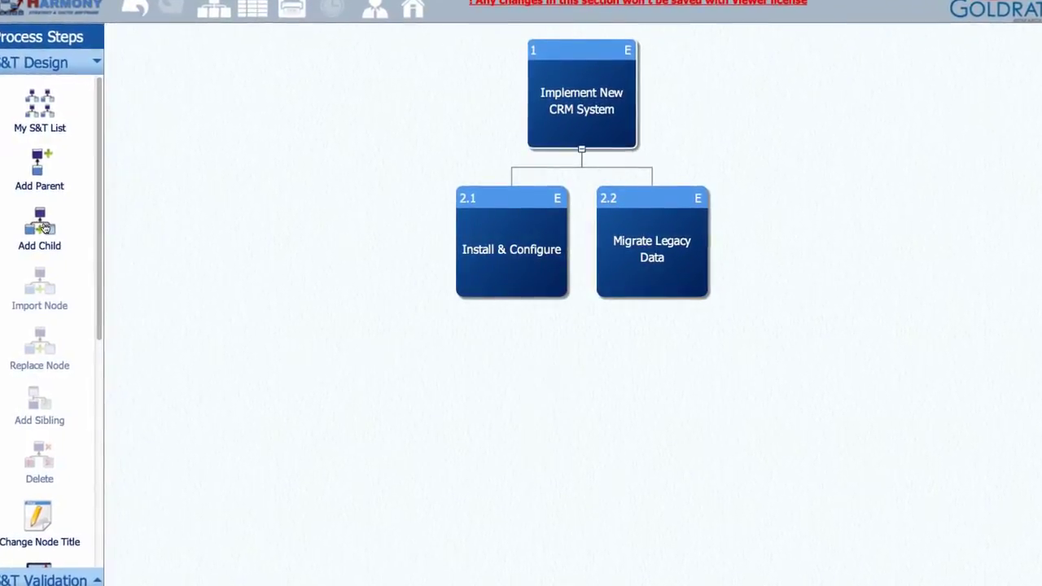
left_click(28, 220)
type("System Customization")
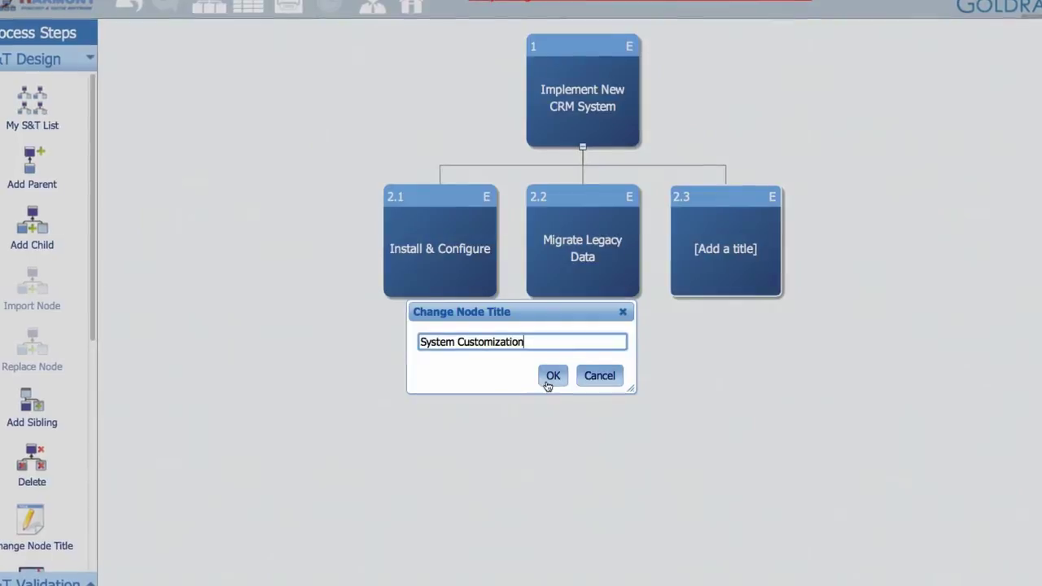
left_click(551, 376)
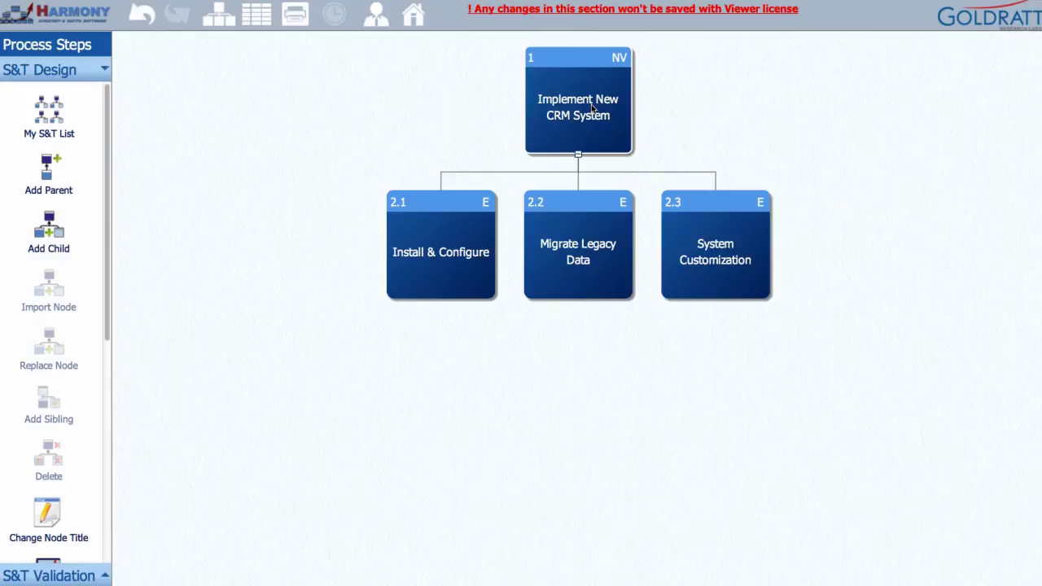
Step: Paste the CRM objective as the root node's Strategy and the implementation team sentence as its Tactic
double_click(591, 104)
left_click(301, 211)
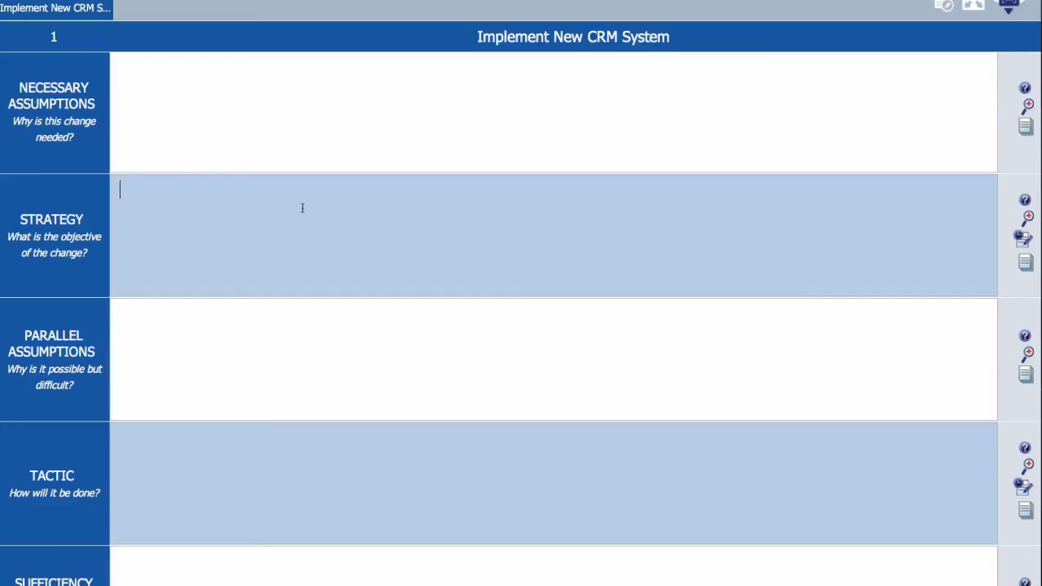
type("The objective is to create a streamlined system for our sales team to use to track sales opportunities and provide executive summaries of sales pipeline.")
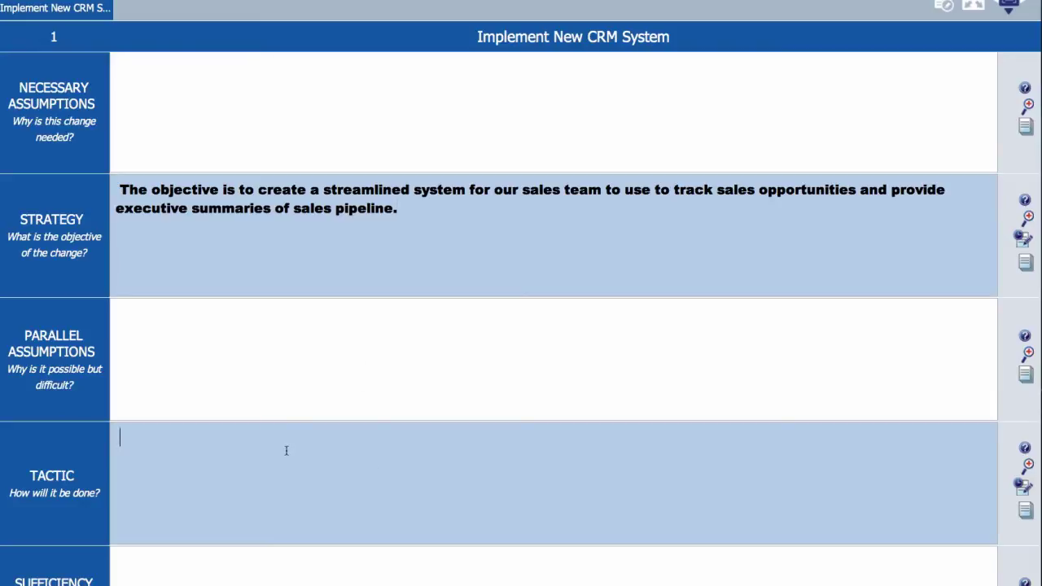
scroll(287, 450, "down", 1)
type("Using a special implementation team consisting of both I.T. and Sales department personnel, together they will implement the ideal solution.")
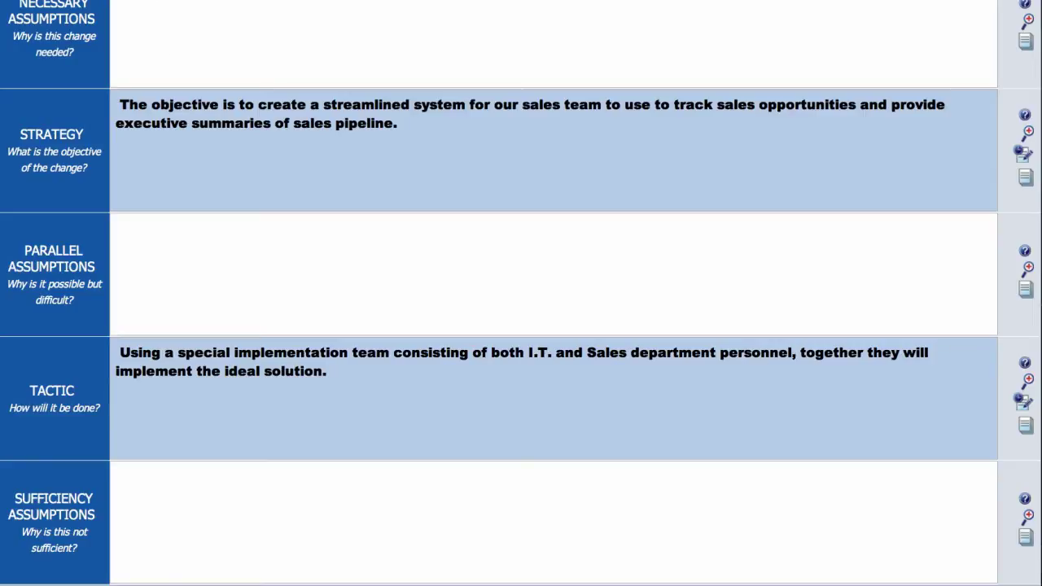
Step: Paste the Necessary, Parallel and Sufficiency Assumptions for the root node
scroll(521, 293, "up", 2)
type("The change to a new CRM system is needed to address the challenges our sales team faces with the competitive landscape.  Management will also be able to better track our sales pipeline for better cash flow forecasting.")
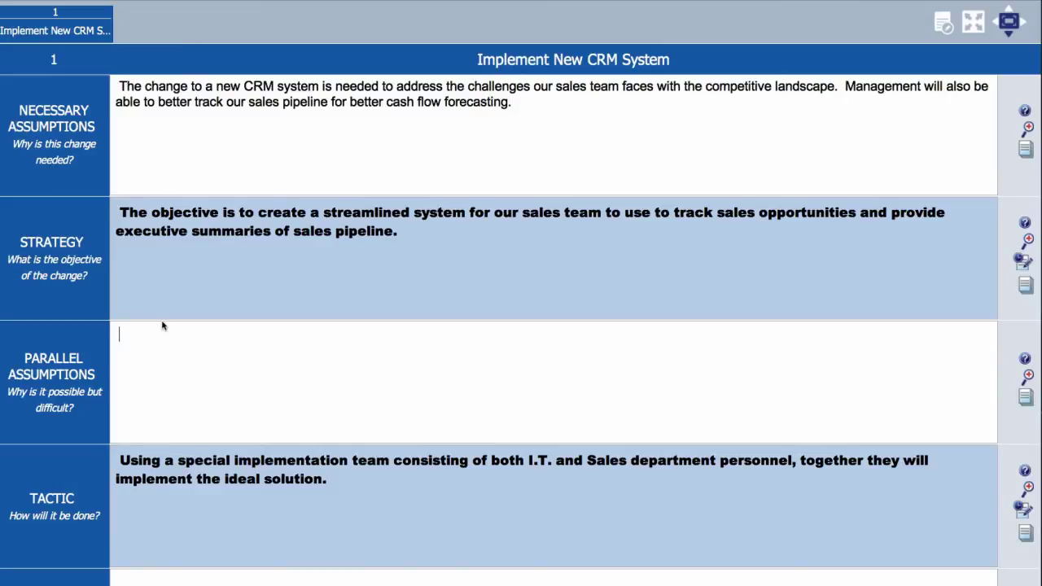
scroll(162, 325, "down", 2)
type("Implementing such a system is challenging and requires buy-in from all departments to be successful.")
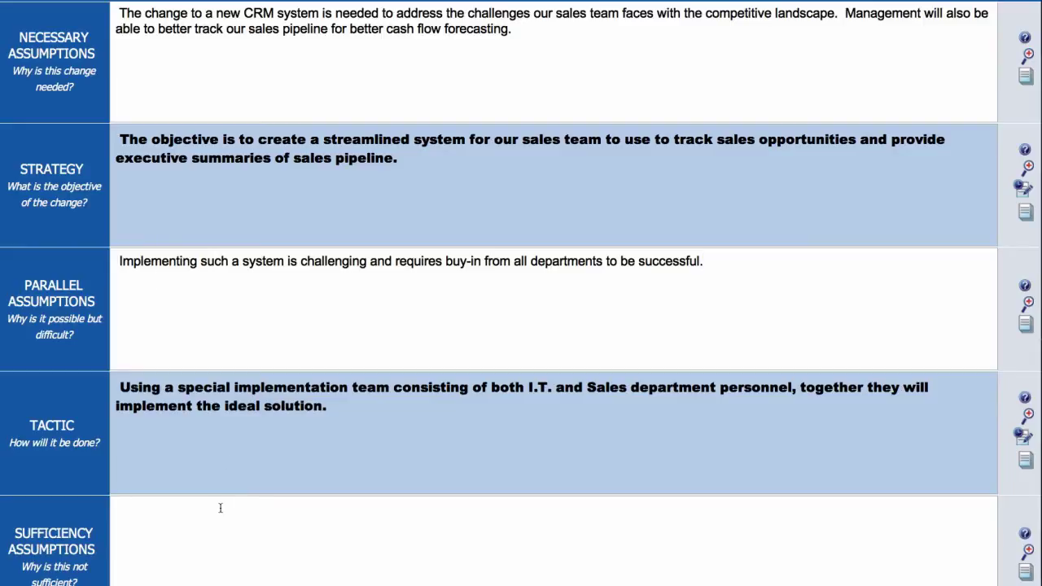
scroll(220, 509, "down", 1)
type("Implementation will be difficult to succeed without outside guidance, but the budget doesn't allow for it at this time.")
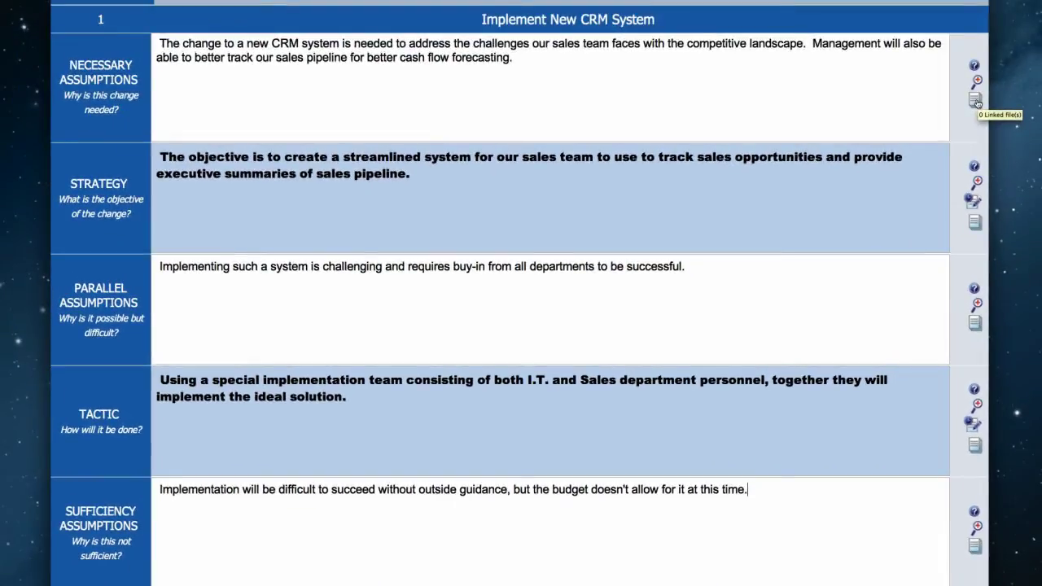
left_click(976, 99)
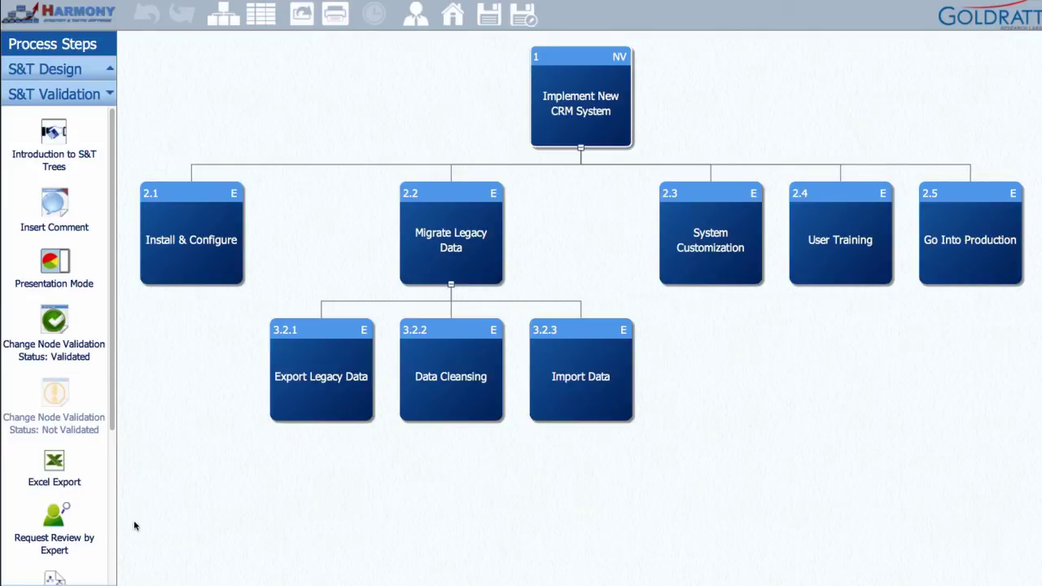
Step: Go back from the CRM tree to the S&T Trees list
left_click(461, 25)
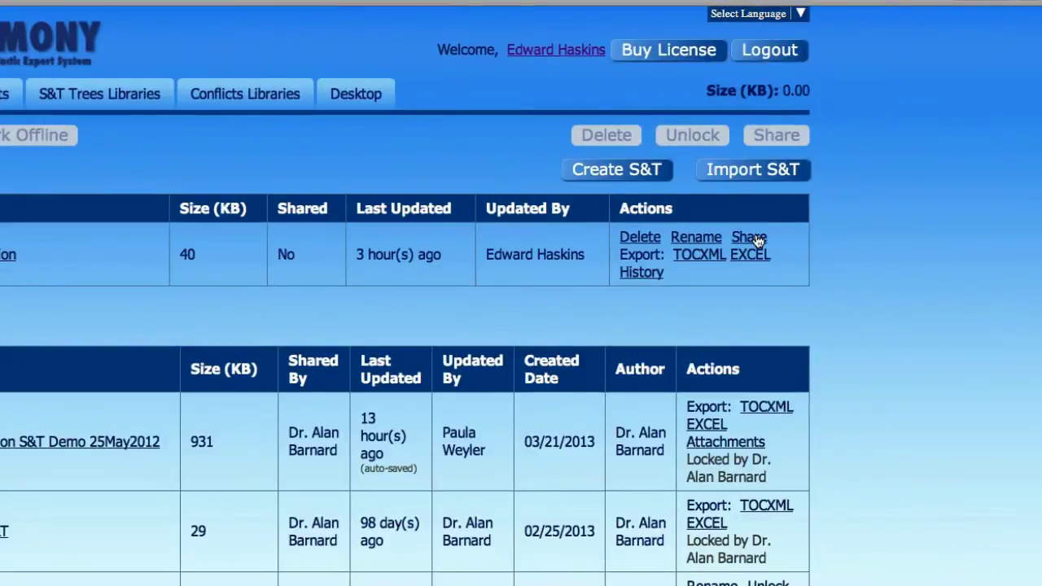
Step: Share CRM Implementation with a colleague's e-mail, grant Can Change permission, and save
left_click(837, 172)
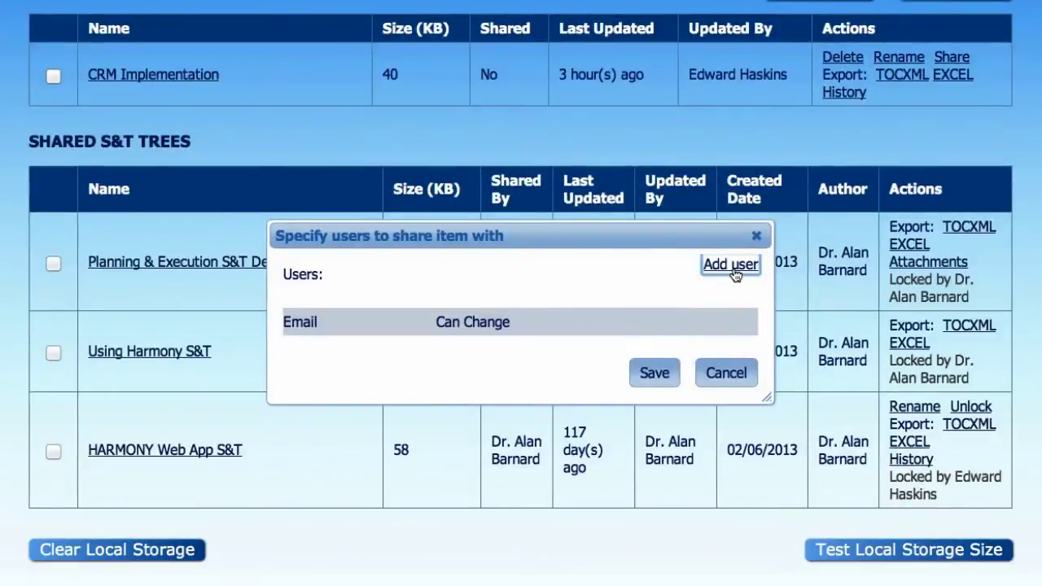
left_click(732, 271)
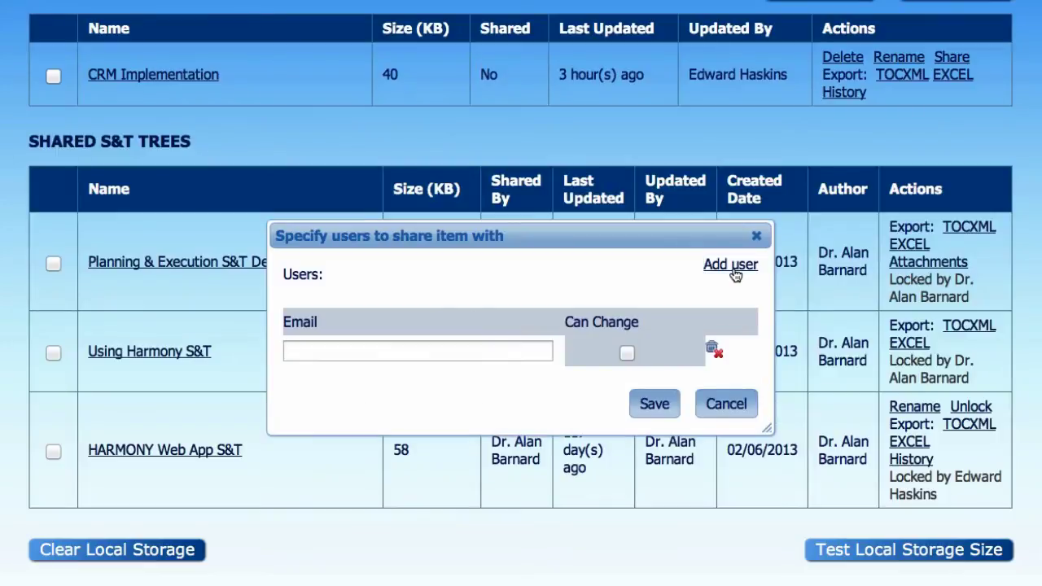
left_click(481, 349)
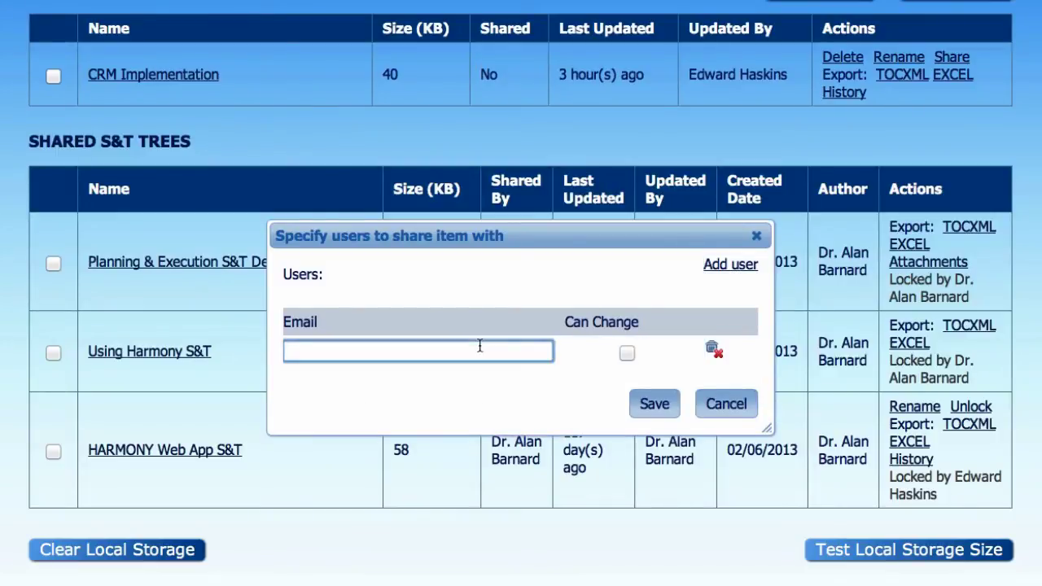
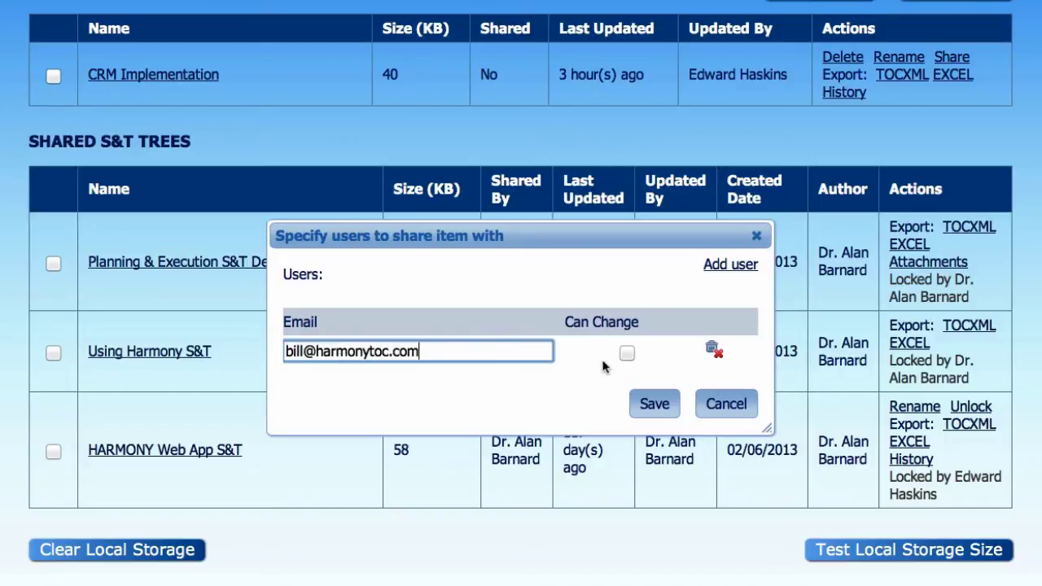
left_click(627, 354)
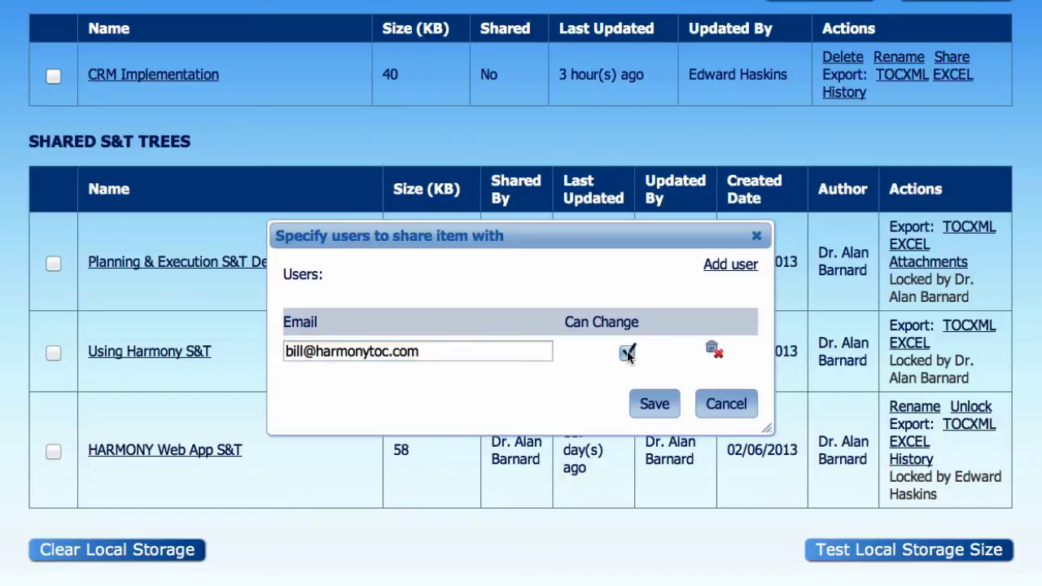
left_click(660, 405)
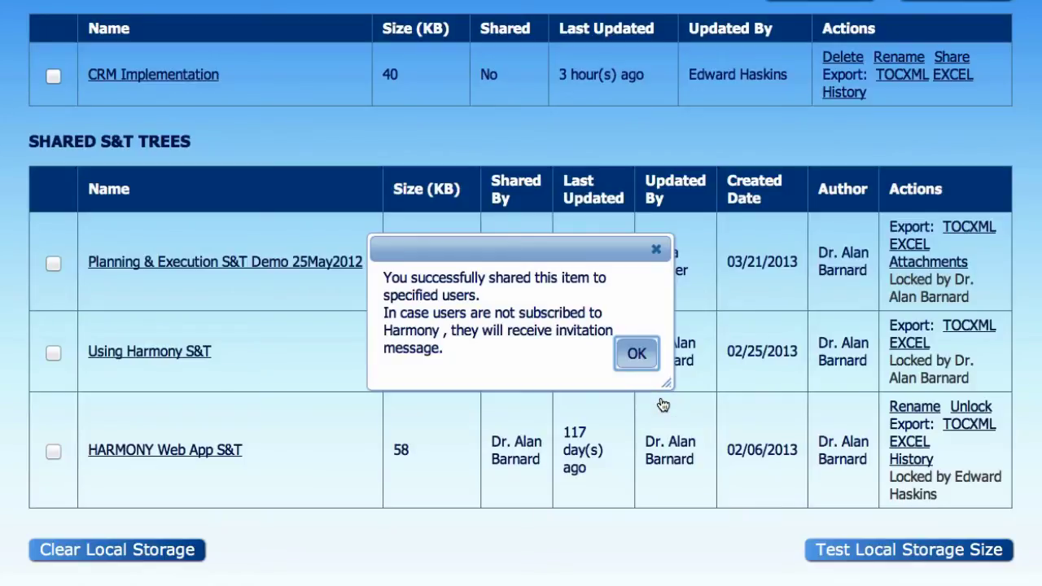
left_click(639, 356)
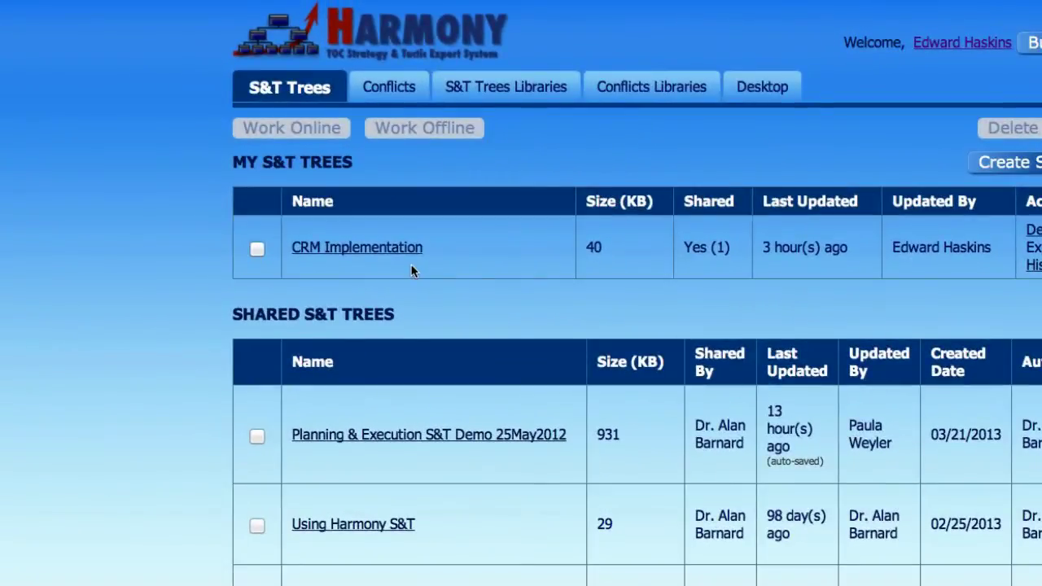
Step: Open CRM Implementation and set the root node's status to Validated
left_click(372, 245)
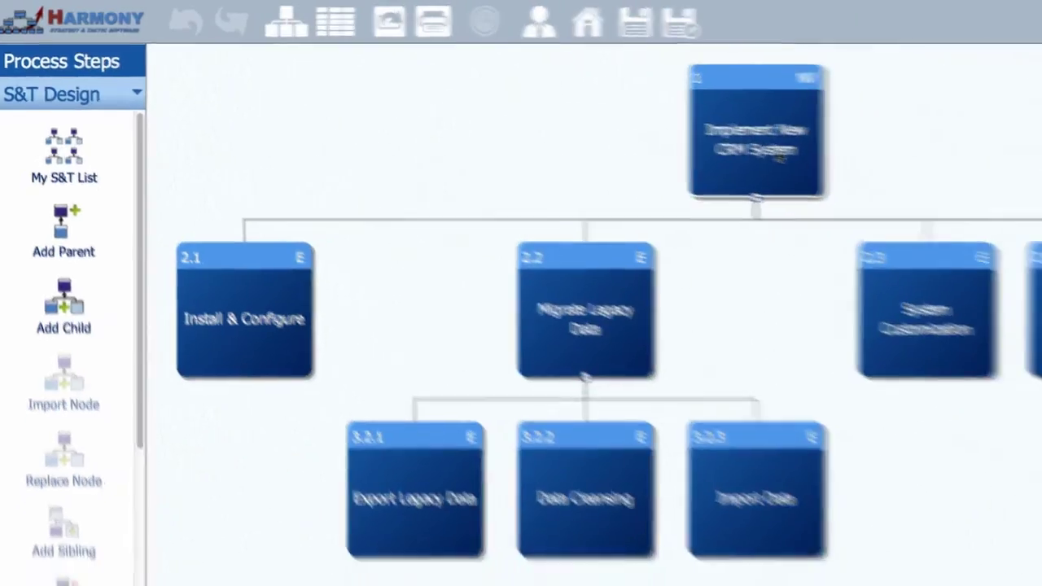
right_click(597, 122)
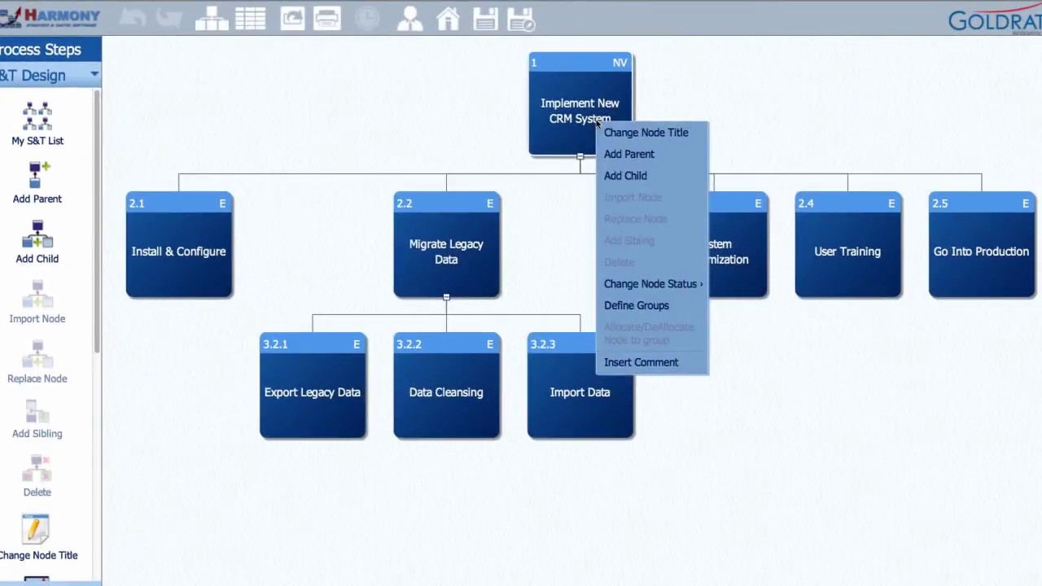
mouse_move(648, 285)
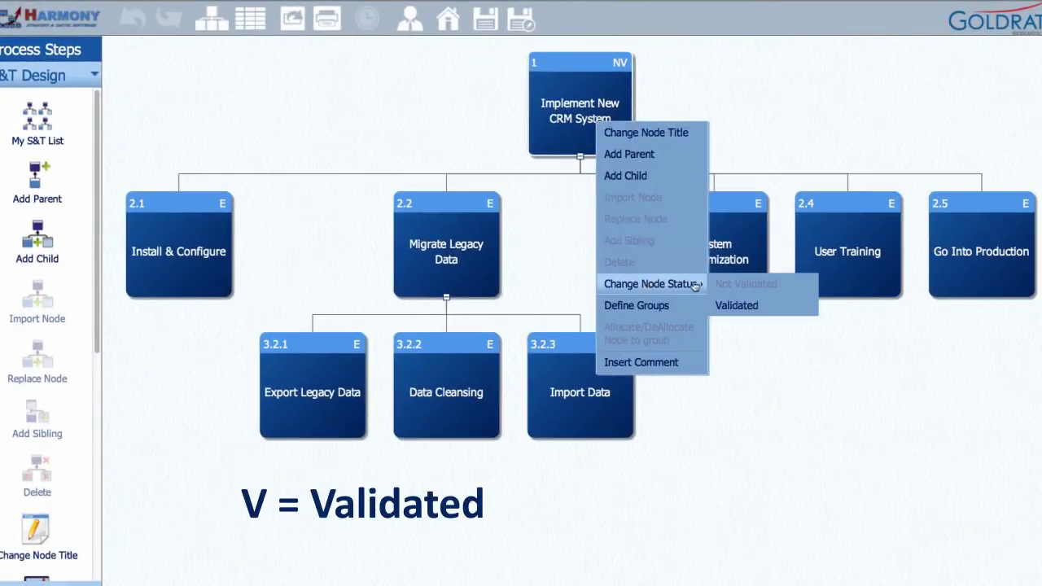
left_click(740, 306)
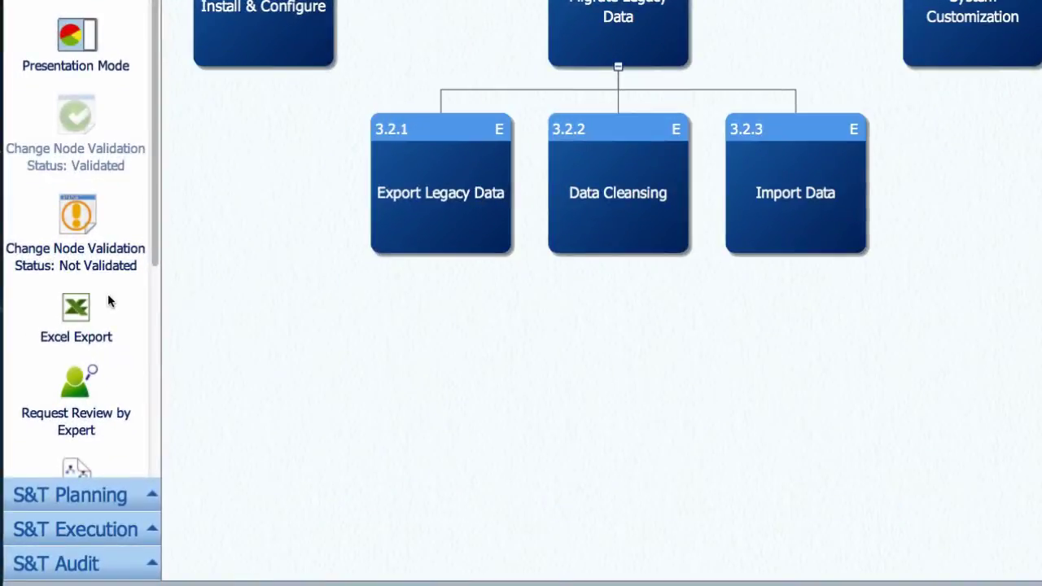
scroll(56, 450, "down", 5)
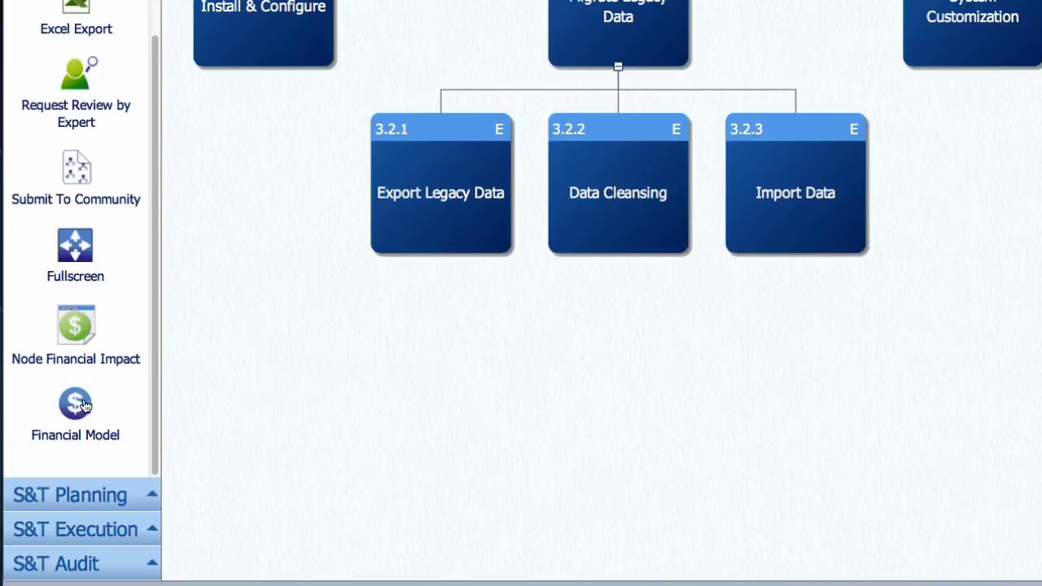
Step: Add CIO and Sales Manager as new resources
left_click(82, 405)
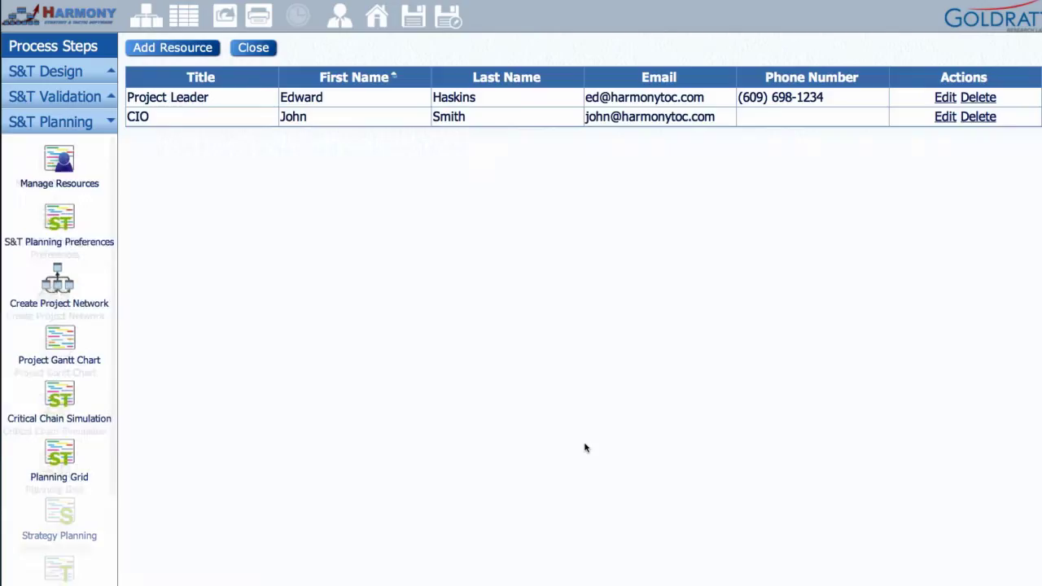
left_click(590, 441)
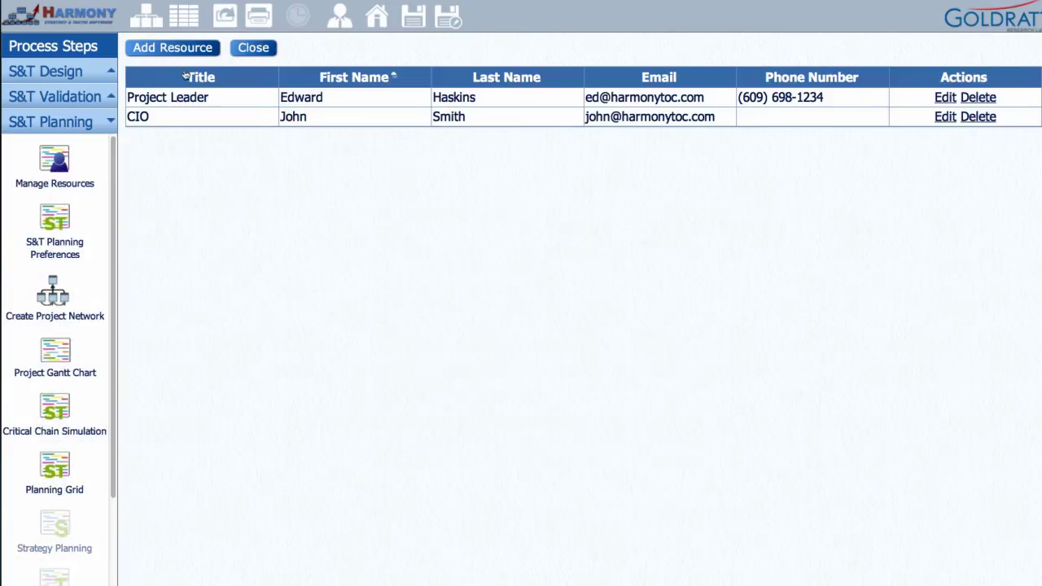
left_click(173, 49)
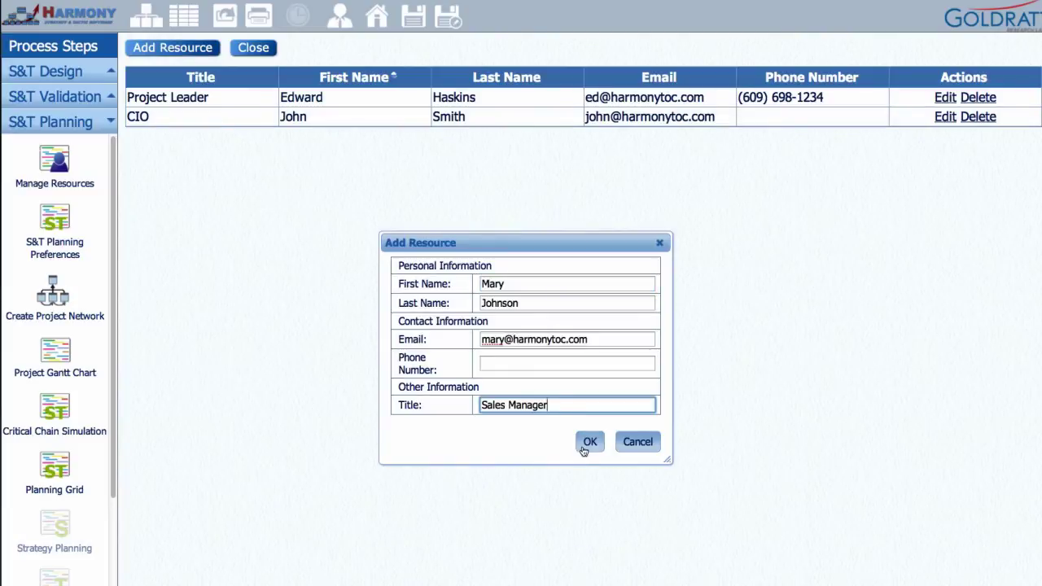
left_click(588, 444)
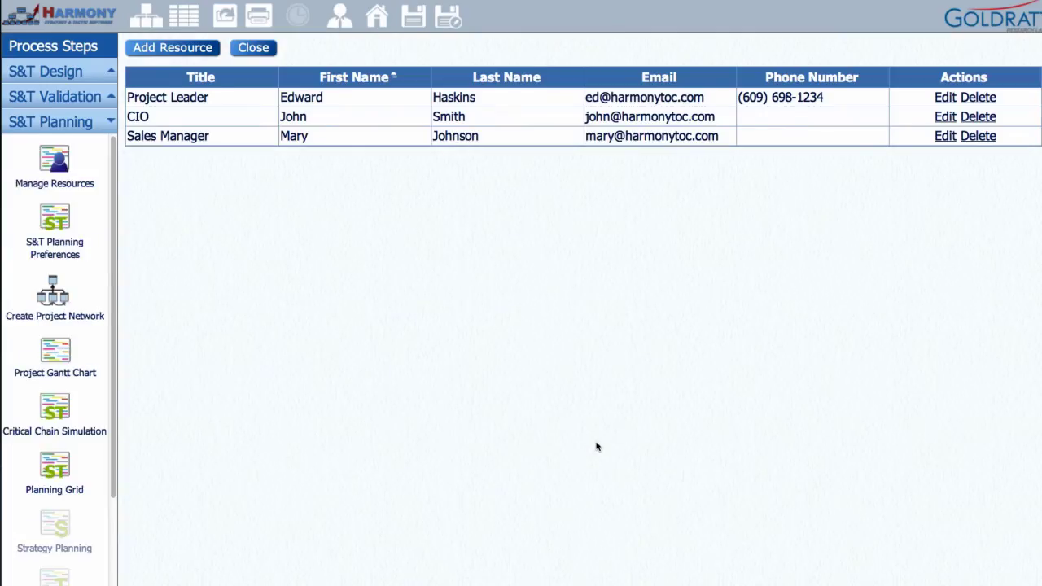
Step: Make CIO the Default Strategy Owner and Sales Manager the Default Tactic Manager in planning preferences
left_click(55, 231)
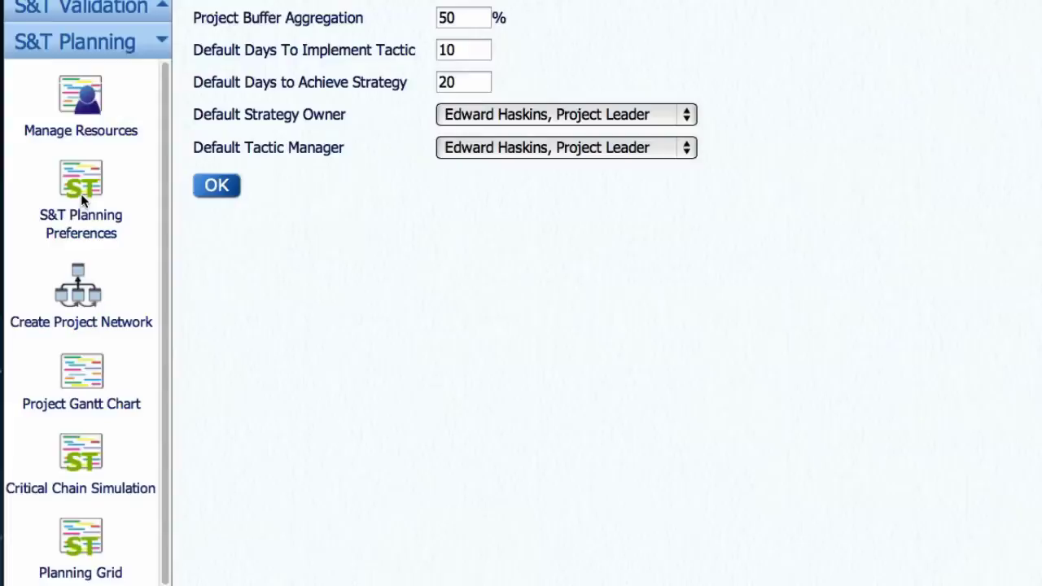
left_click(682, 115)
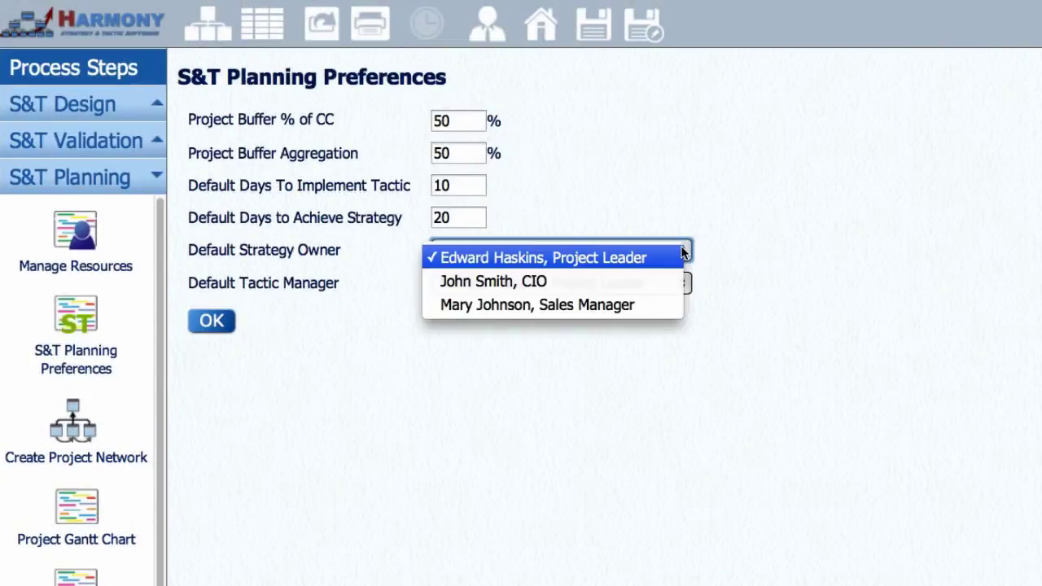
left_click(658, 280)
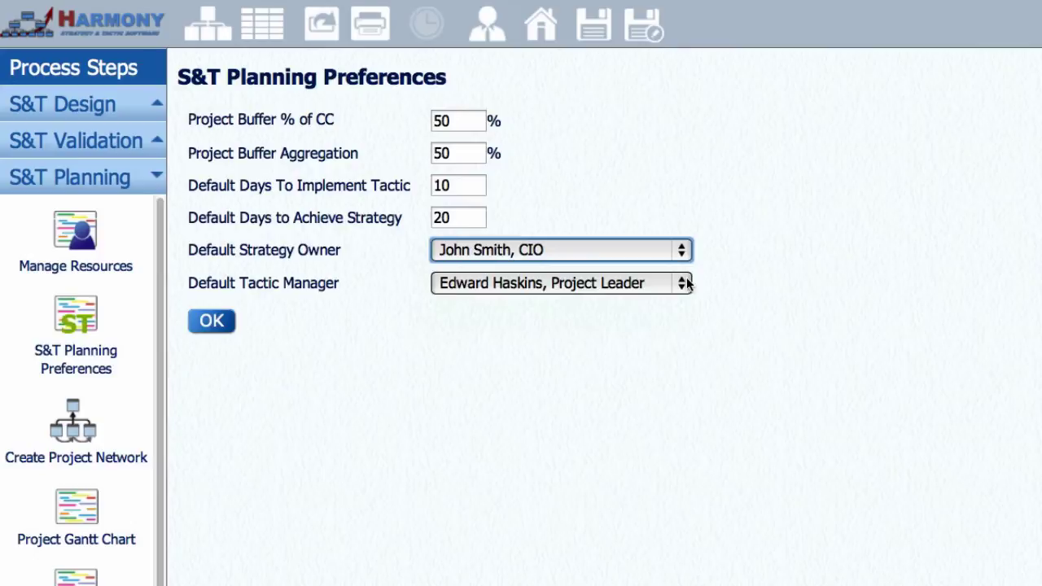
left_click(683, 282)
left_click(665, 342)
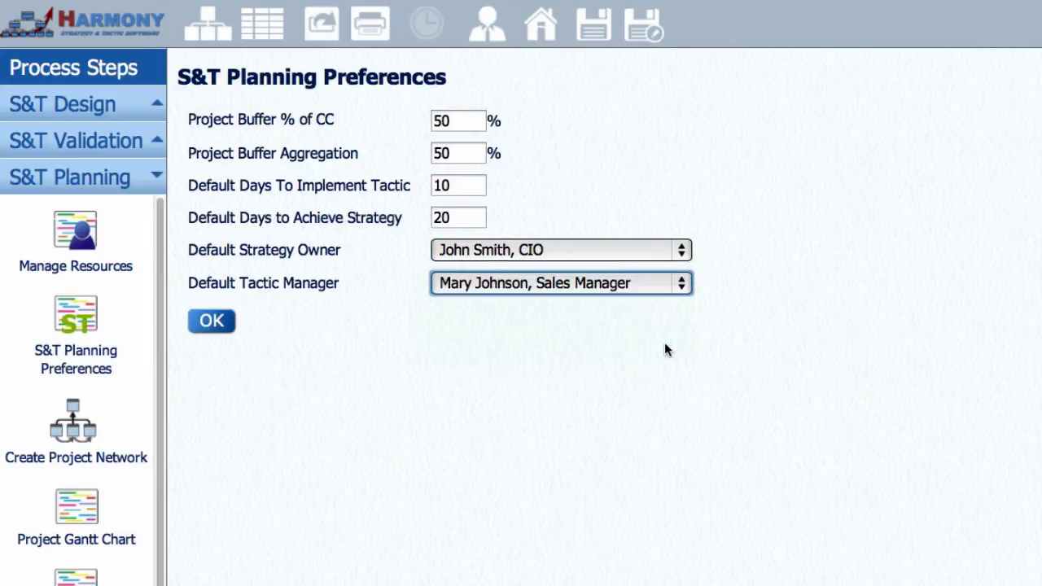
left_click(213, 327)
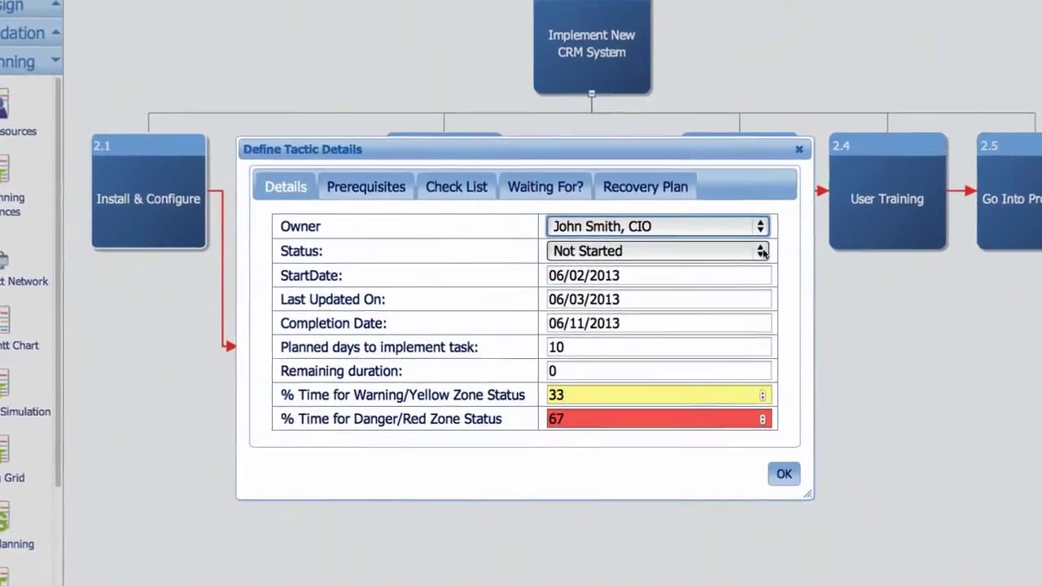
Step: Set the tactic's status to Completed and confirm the tactic details
left_click(763, 252)
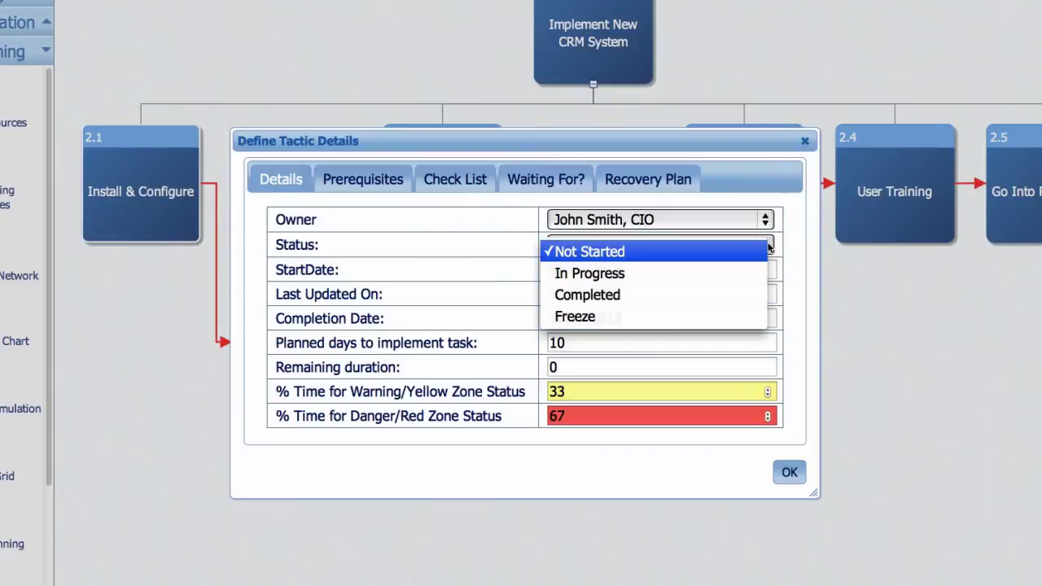
left_click(717, 293)
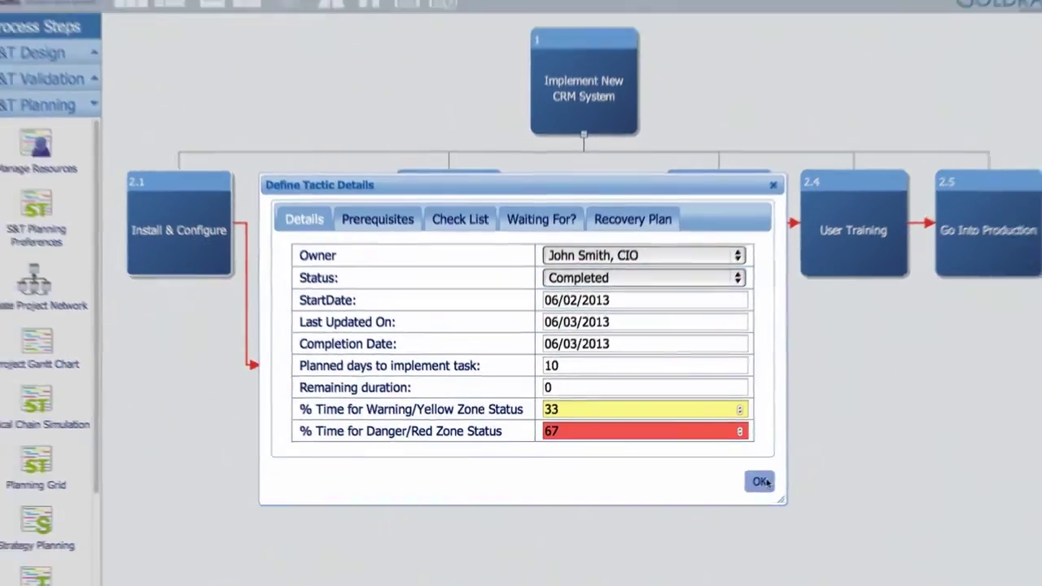
left_click(764, 482)
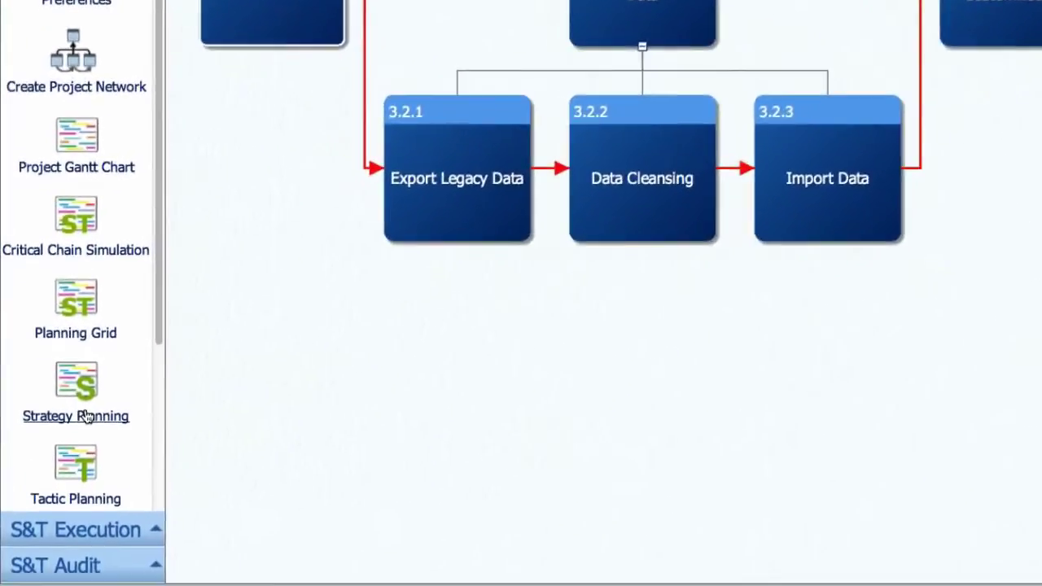
Step: Mark the strategy as achieved in its tracking details, then show the tree's execution status
left_click(69, 525)
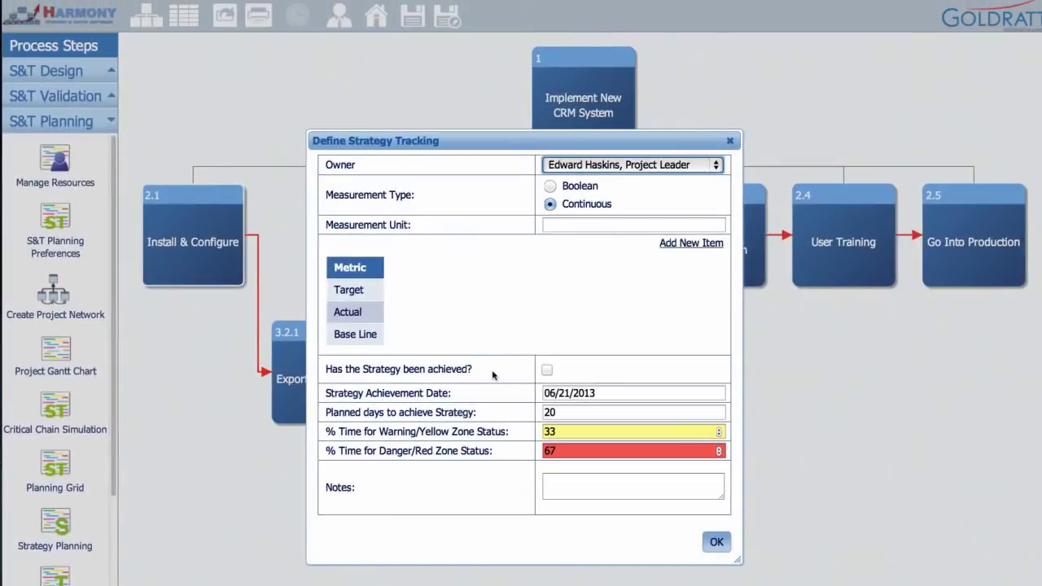
left_click(547, 370)
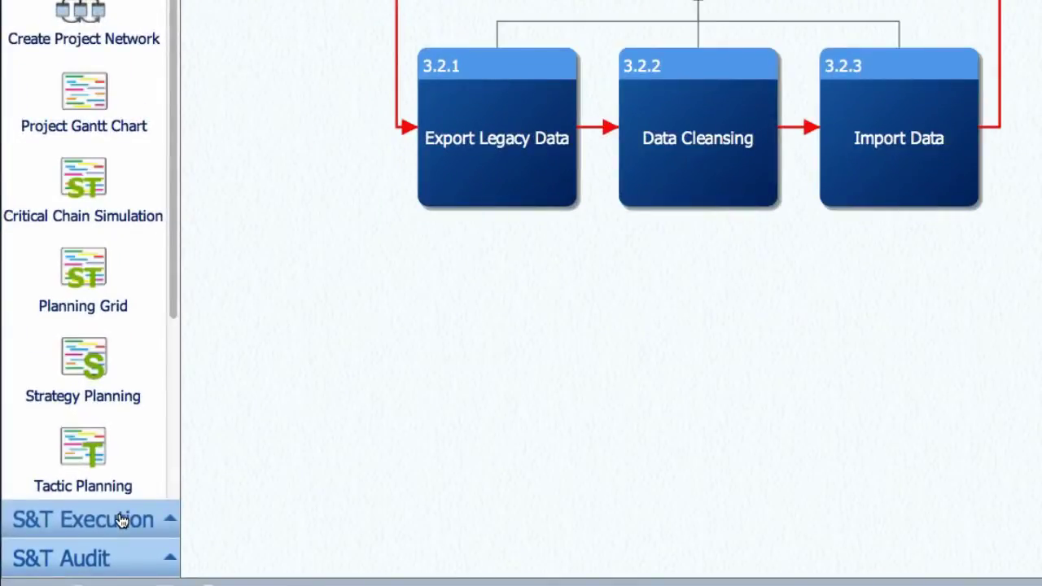
left_click(120, 519)
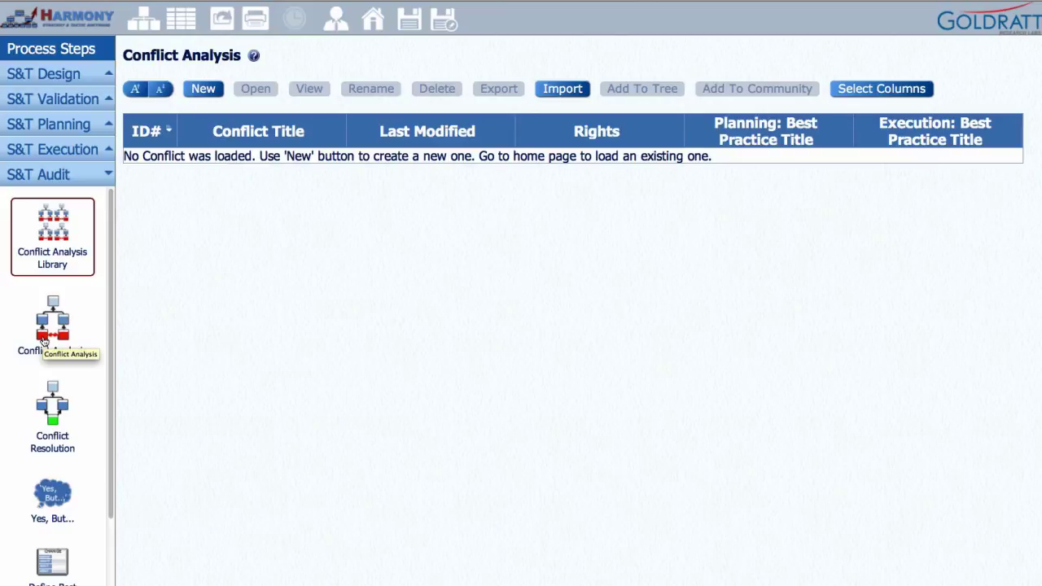
Step: Create a new conflict analysis showing the GAP Analysis, Planning Conflict and Execution Conflict diagrams
left_click(44, 342)
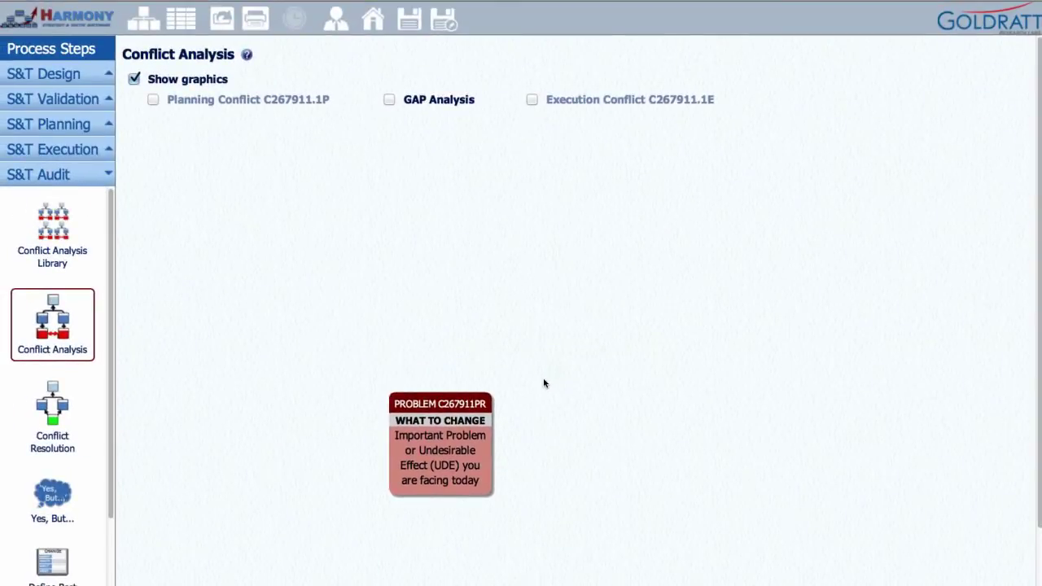
left_click(390, 100)
left_click(153, 99)
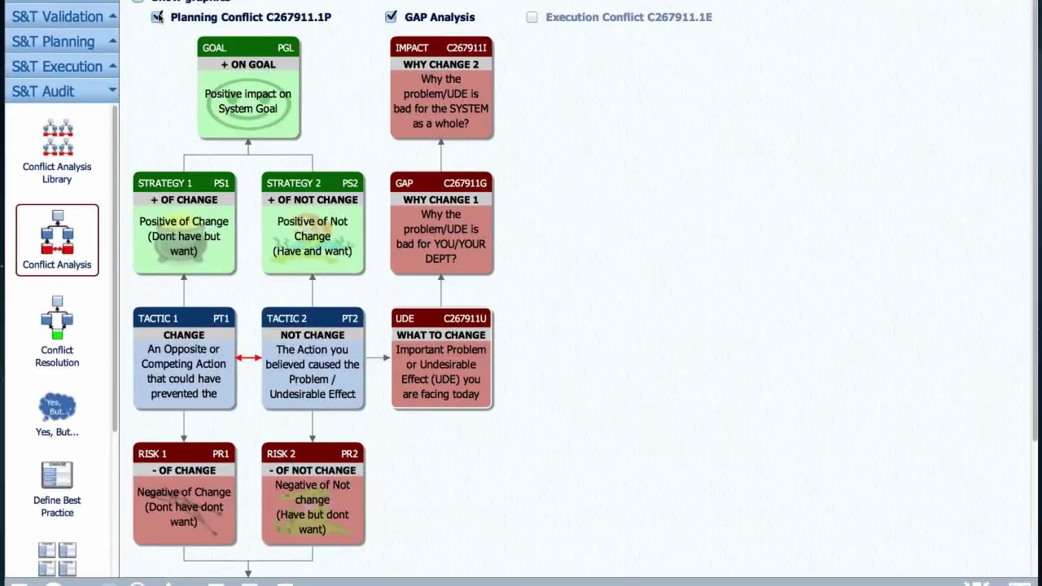
left_click(532, 17)
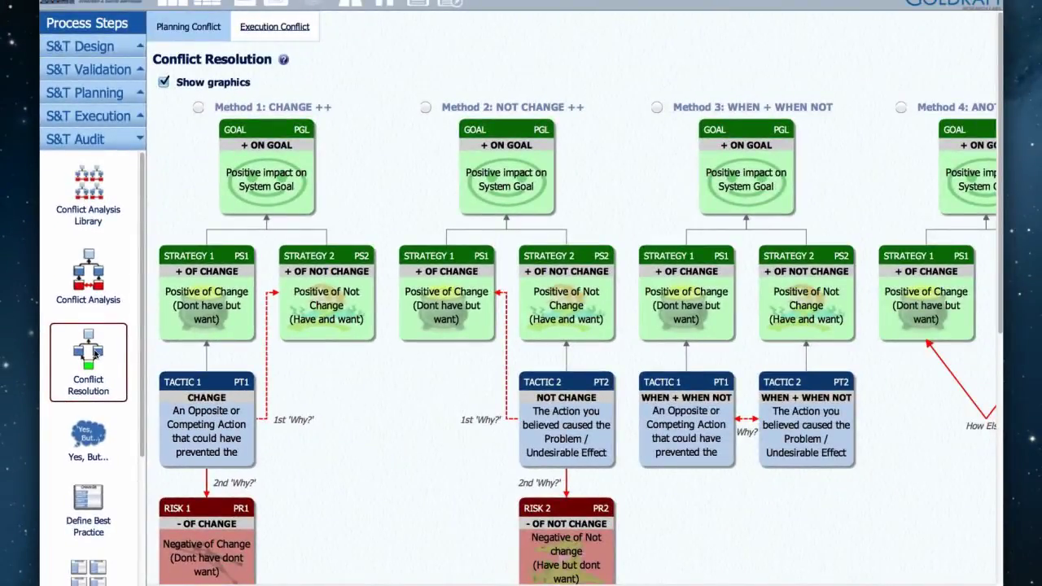
Step: Resolve the conflict with Method 1 (CHANGE ++) and show the Yes, But... report's Resolving Implementation Delays table
scroll(404, 338, "down", 3)
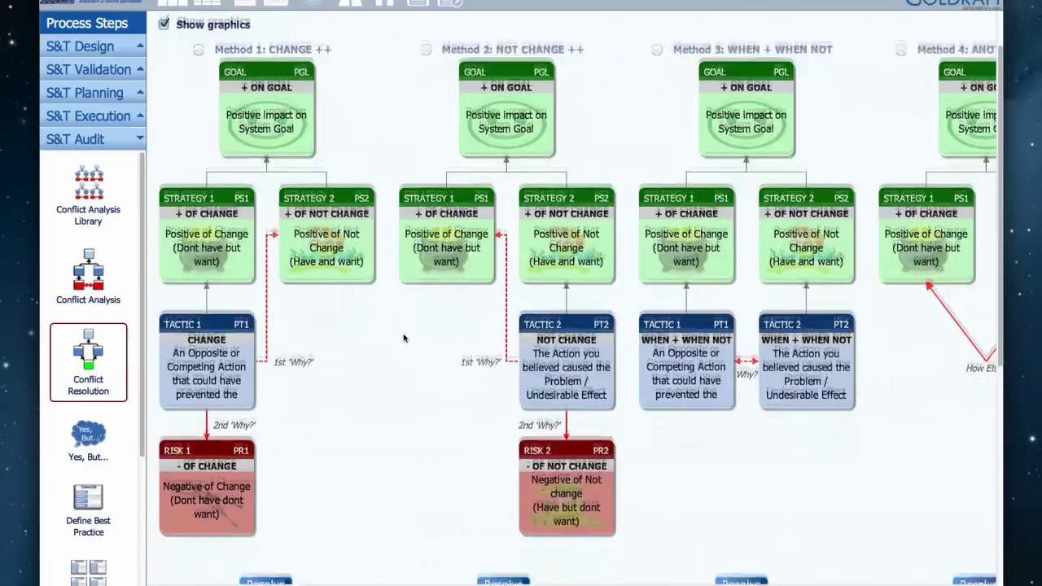
scroll(404, 338, "down", 5)
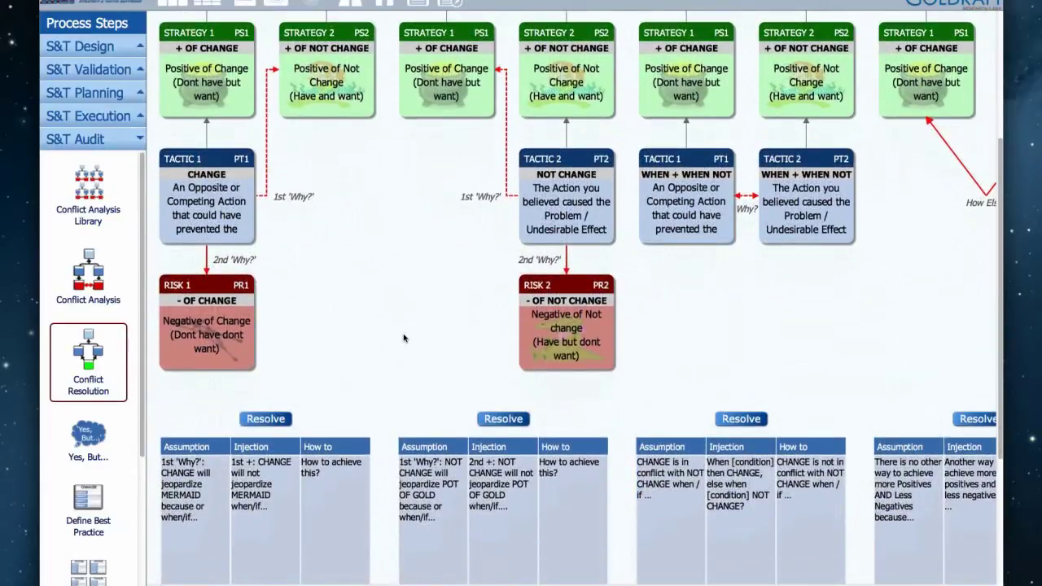
scroll(404, 338, "down", 7)
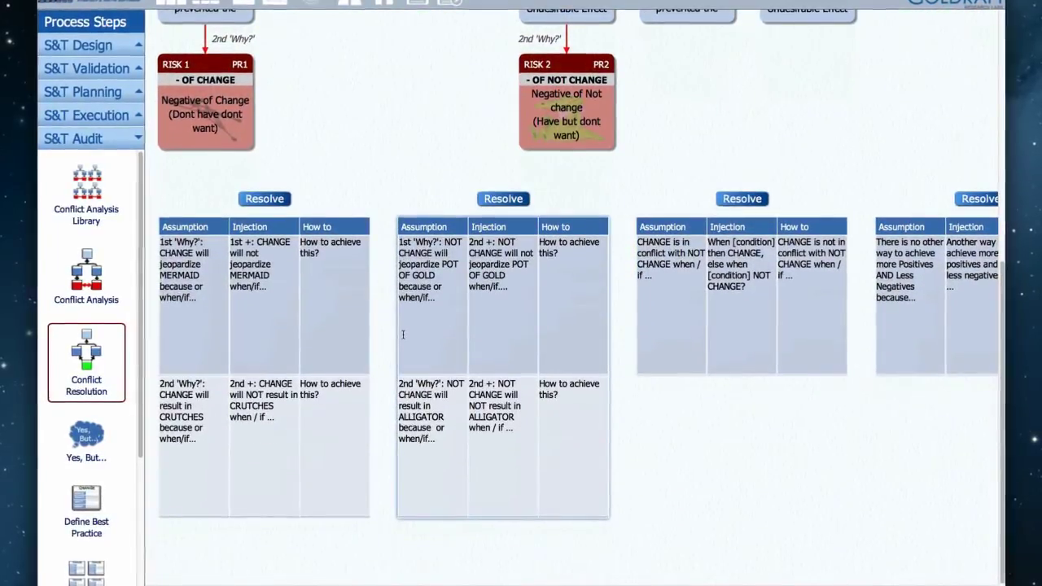
left_click(267, 197)
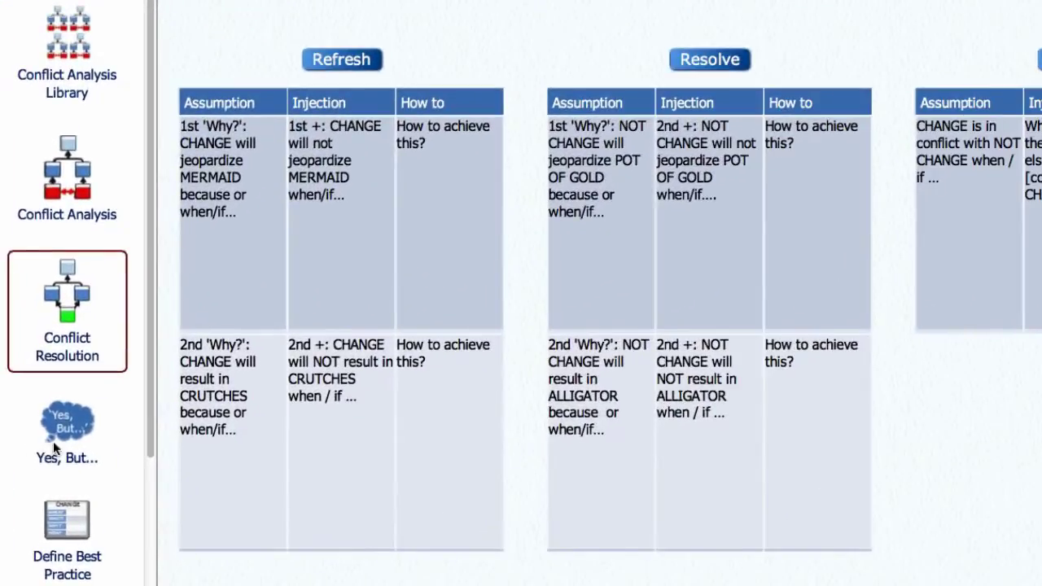
left_click(52, 458)
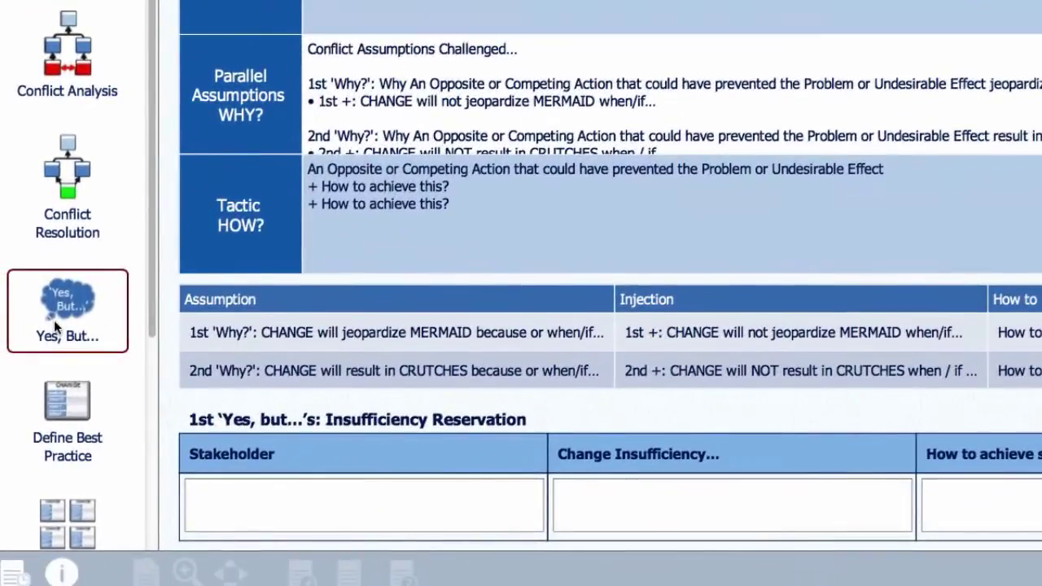
Step: Choose Define Best Practice in the S&T Audit sidebar to start the Best Practice Creator
left_click(38, 517)
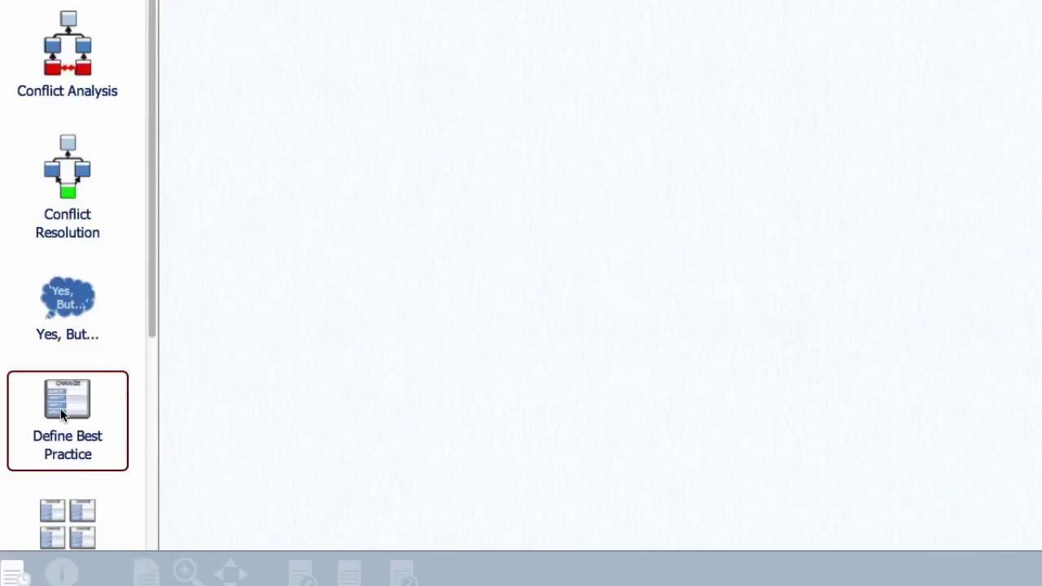